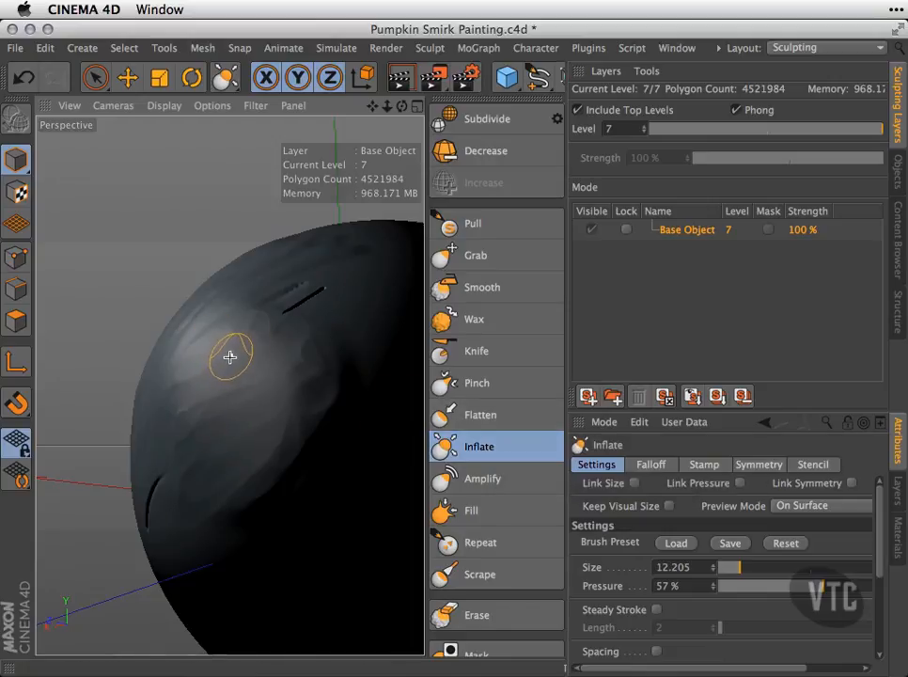
Step: Raise rounded lumps at several places around the sculpted sphere with the Inflate brush
alt+drag(242, 399, 298, 394)
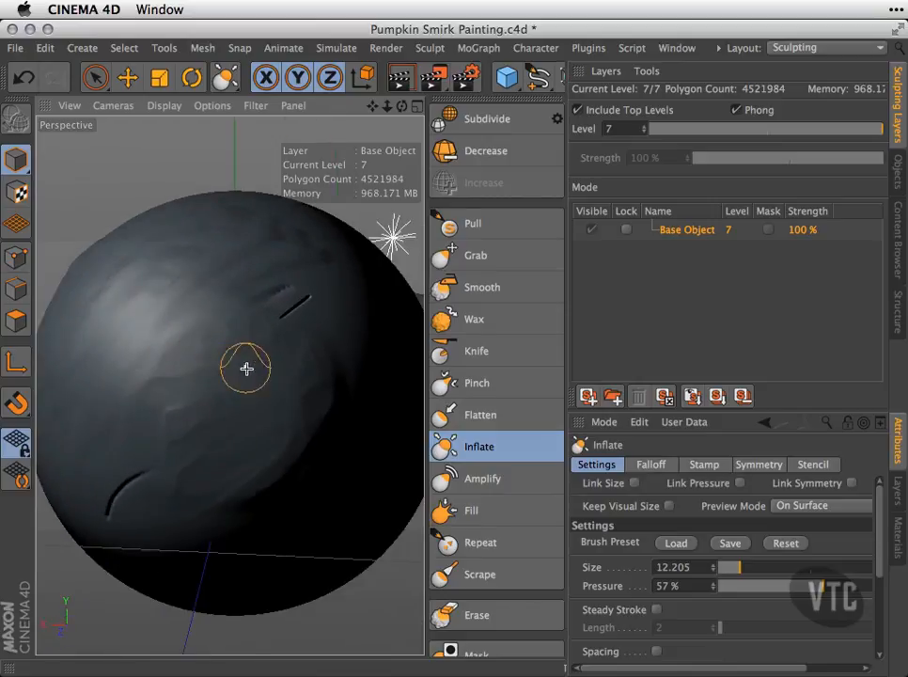
mouse_move(237, 376)
mouse_down()
mouse_move(211, 399)
mouse_move(177, 389)
mouse_move(219, 360)
mouse_up()
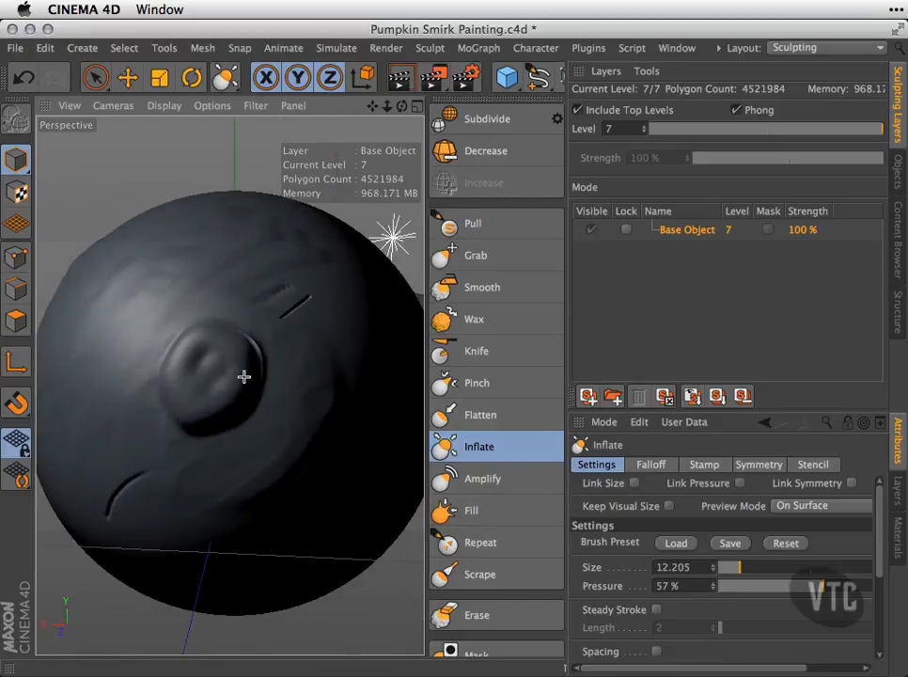
mouse_move(109, 250)
mouse_down()
mouse_move(121, 237)
mouse_move(83, 270)
mouse_move(186, 389)
mouse_move(269, 357)
mouse_move(310, 496)
mouse_up()
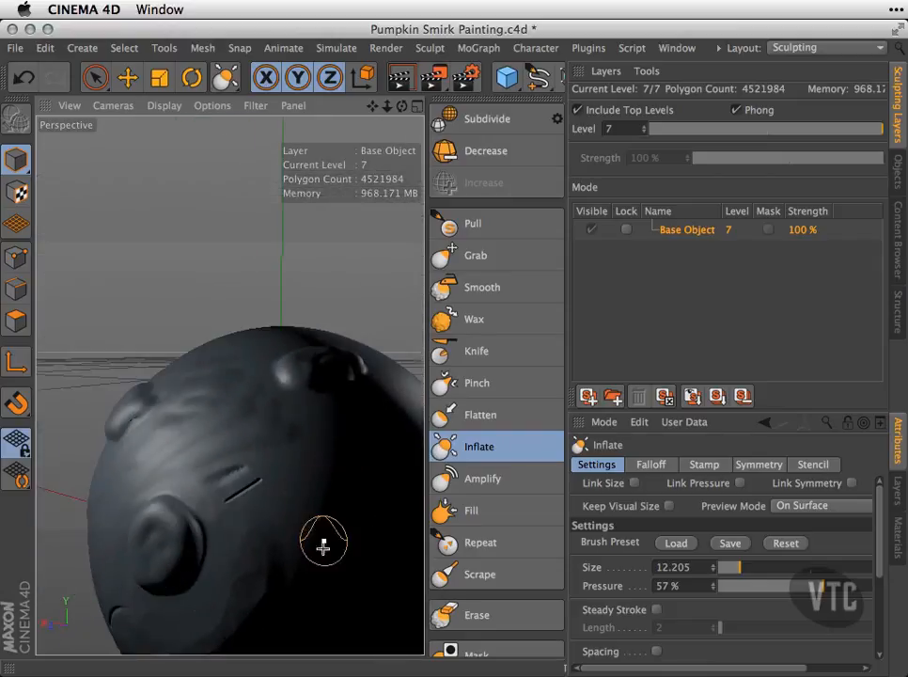
alt+drag(307, 442, 110, 308)
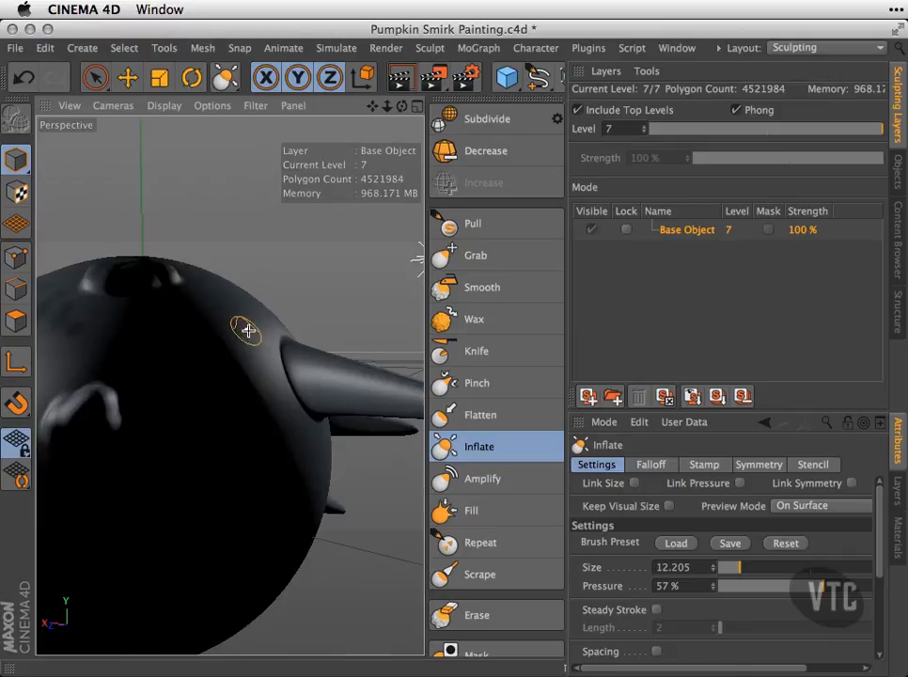
mouse_move(224, 347)
mouse_down()
mouse_move(229, 367)
mouse_move(220, 371)
mouse_up()
alt+drag(294, 421, 316, 299)
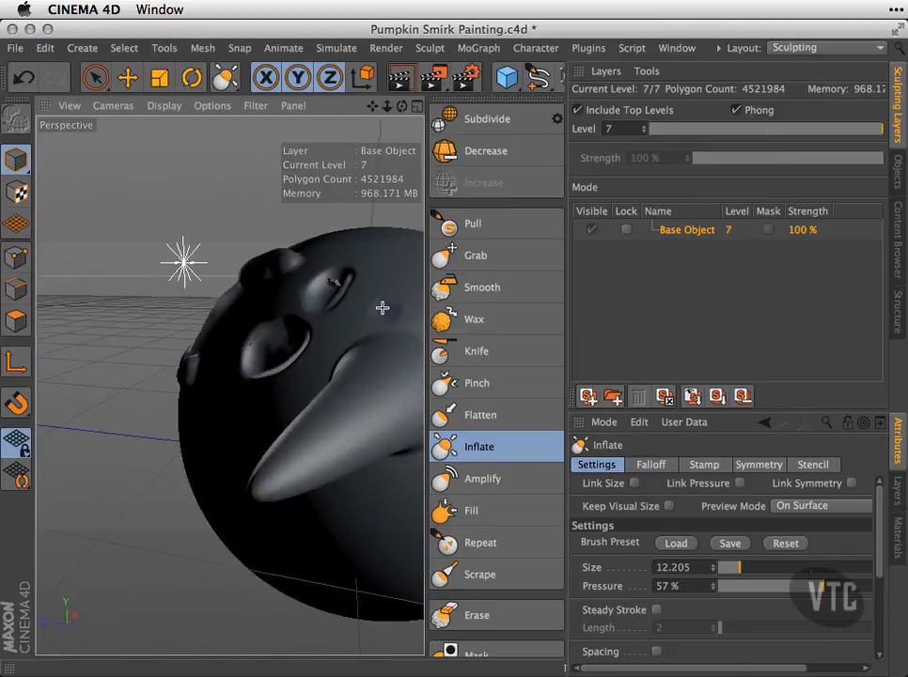
mouse_move(335, 366)
alt+mouse_down()
mouse_move(338, 399)
mouse_move(208, 431)
mouse_move(412, 485)
mouse_move(378, 437)
mouse_move(419, 361)
alt+mouse_up()
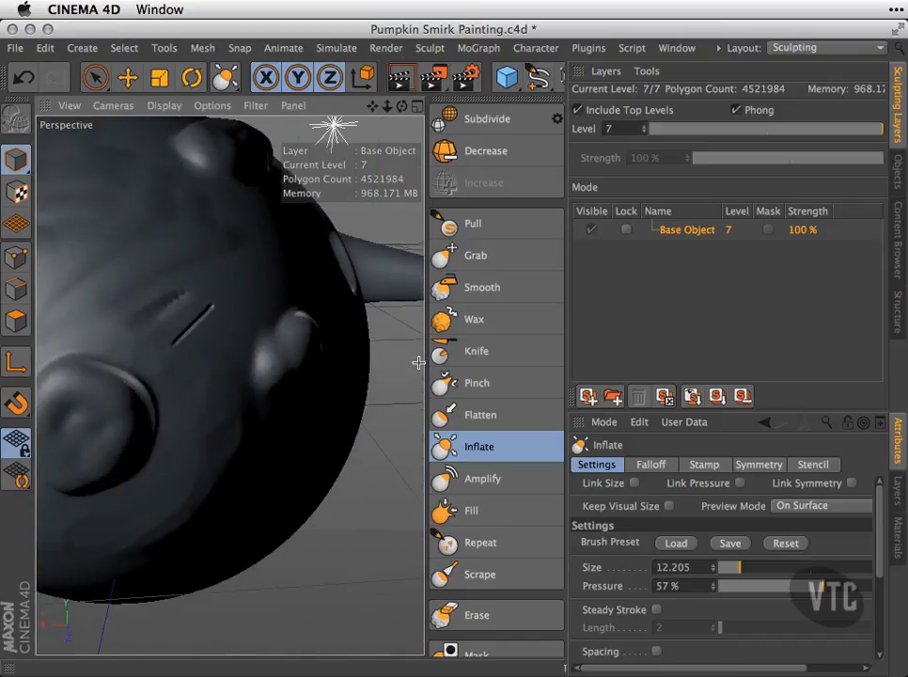
Step: Exaggerate the raised disc, the short slit and the surface creases around the sphere with the Amplify brush
click(500, 478)
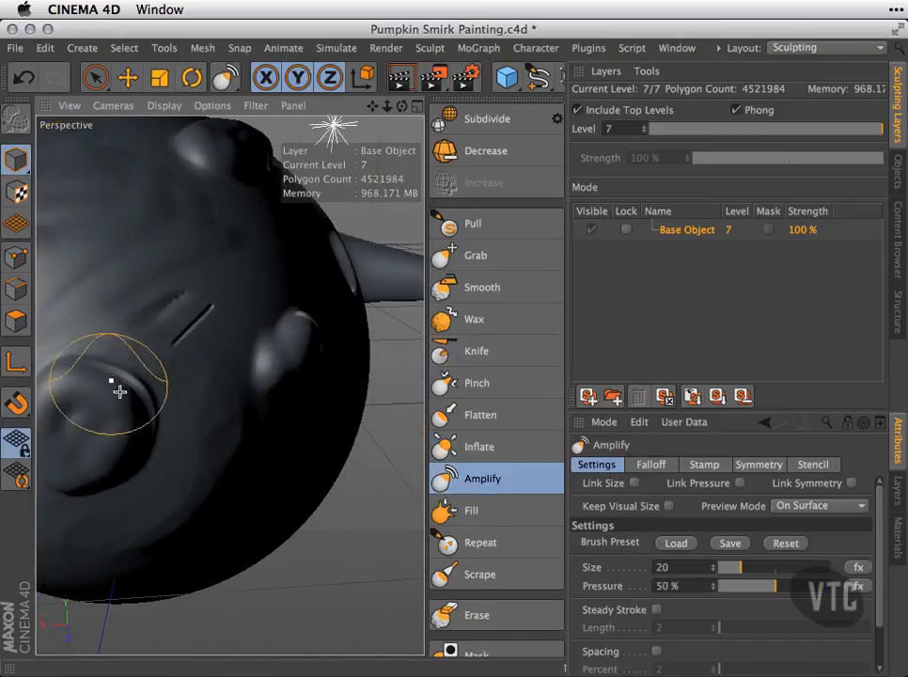
drag(135, 399, 125, 454)
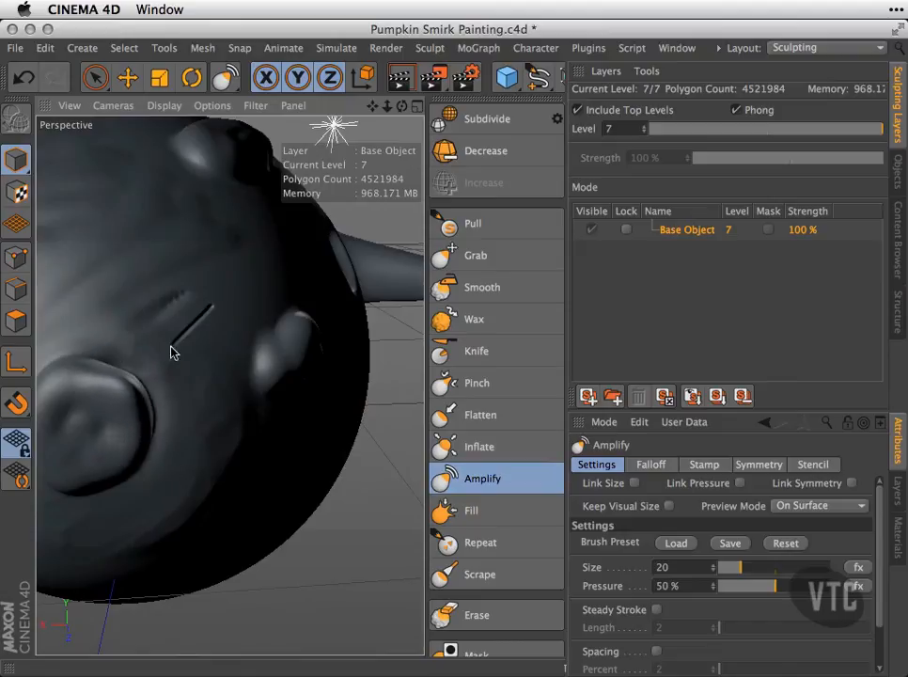
mouse_move(205, 317)
mouse_down()
mouse_move(196, 319)
mouse_move(241, 311)
mouse_up()
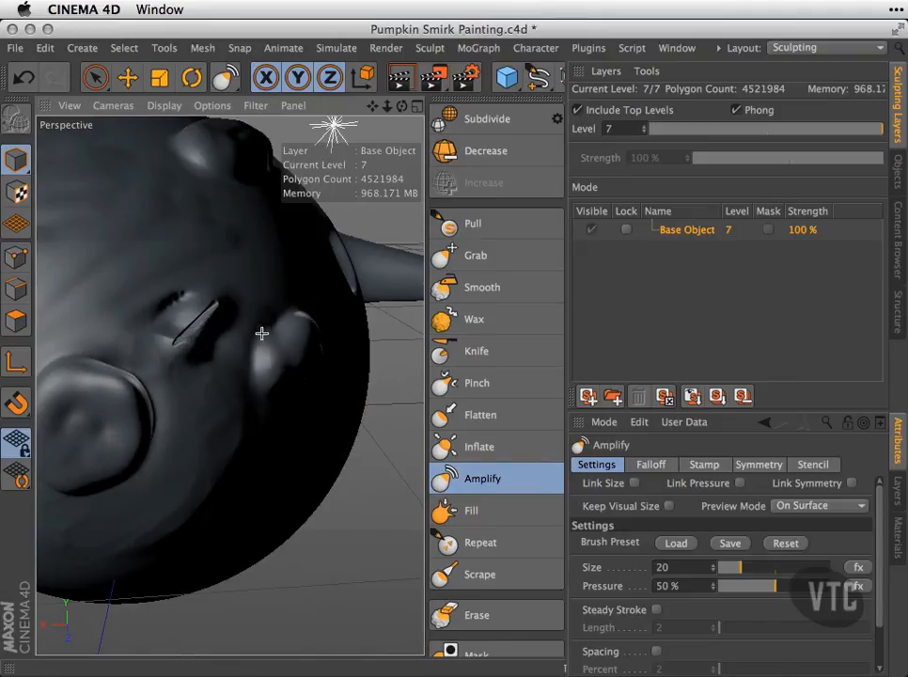
alt+drag(301, 359, 186, 289)
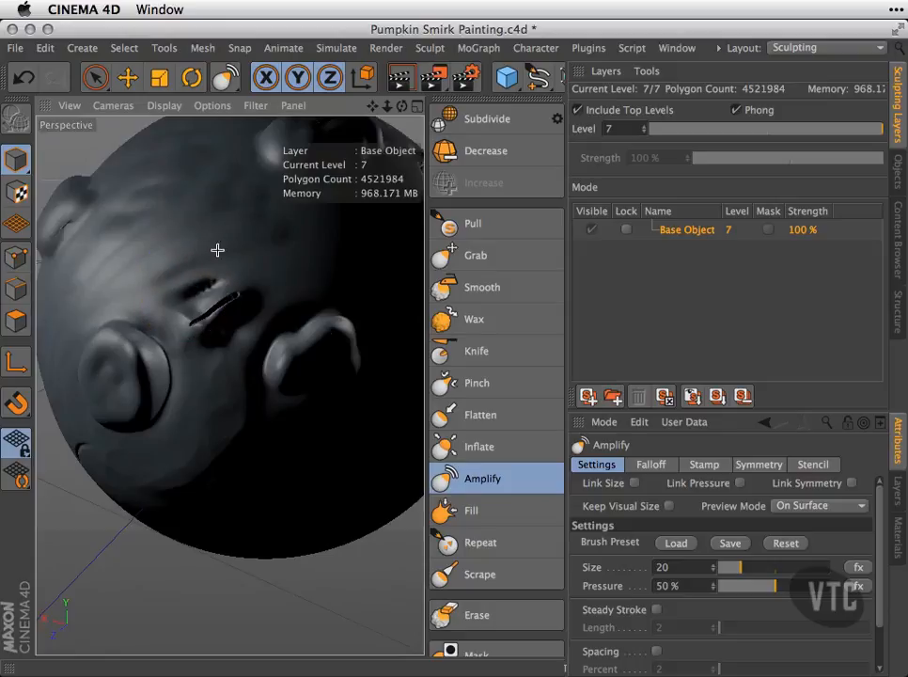
alt+drag(101, 239, 246, 393)
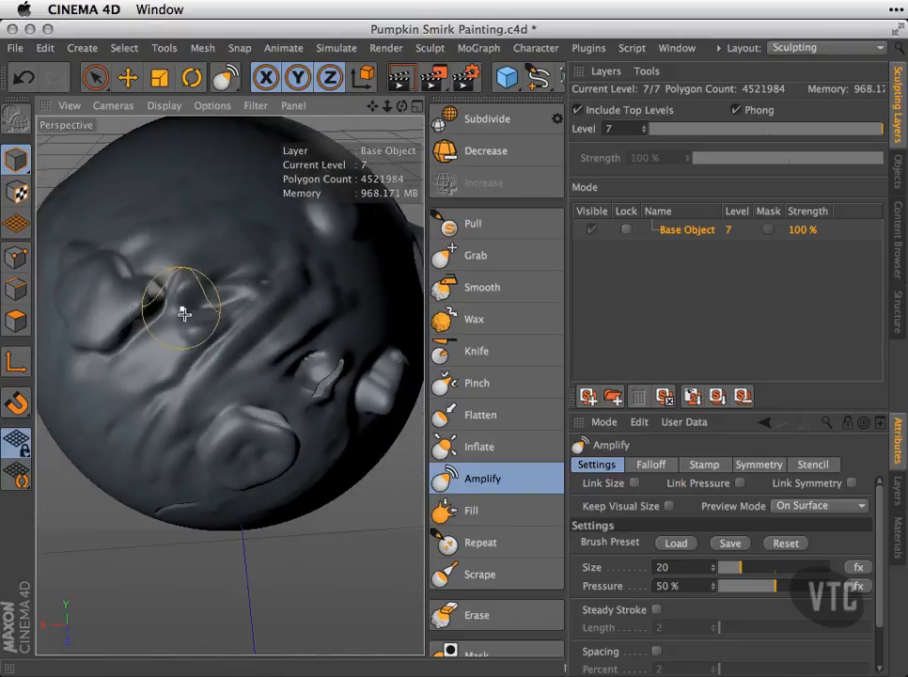
alt+drag(180, 310, 242, 389)
mouse_move(246, 305)
alt+mouse_down()
mouse_move(250, 373)
mouse_move(107, 406)
mouse_move(273, 421)
alt+mouse_up()
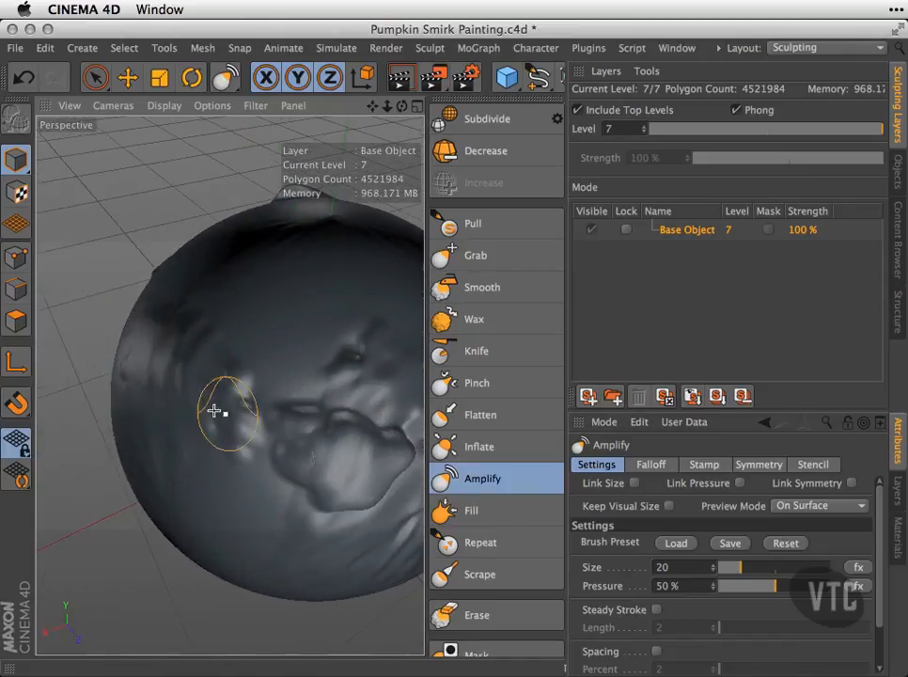
alt+drag(152, 422, 117, 374)
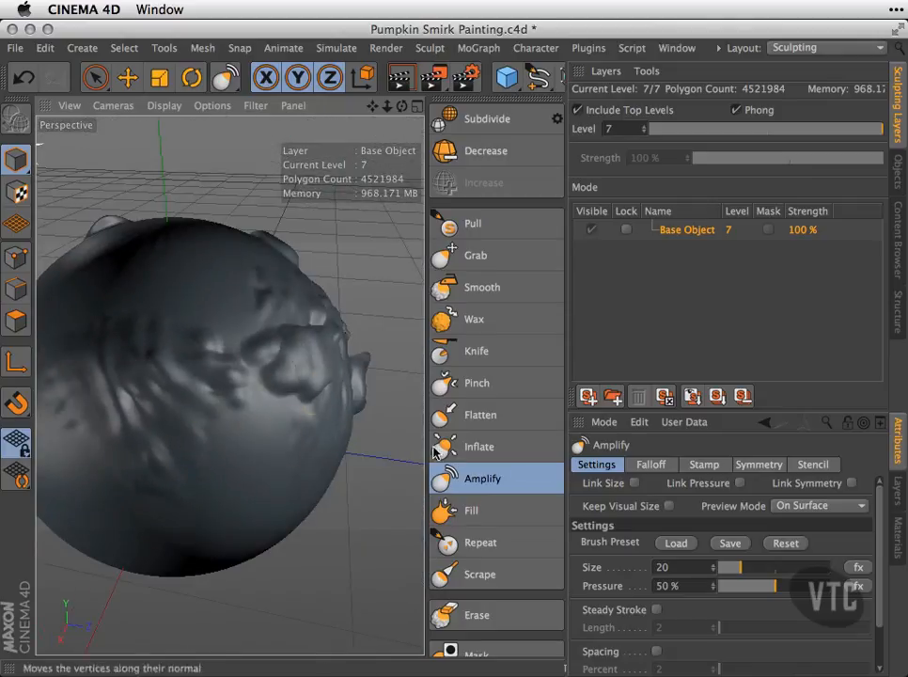
Step: Work over the sphere's creased areas with the Fill brush, and paint rough grain across its front with the Repeat brush
click(471, 510)
mouse_move(273, 395)
alt+mouse_down()
mouse_move(304, 397)
mouse_move(219, 379)
mouse_move(318, 369)
mouse_move(205, 315)
alt+mouse_up()
alt+right_drag(205, 315, 314, 330)
alt+drag(317, 358, 252, 376)
mouse_move(252, 376)
alt+right_down()
mouse_move(247, 353)
mouse_move(292, 348)
alt+right_up()
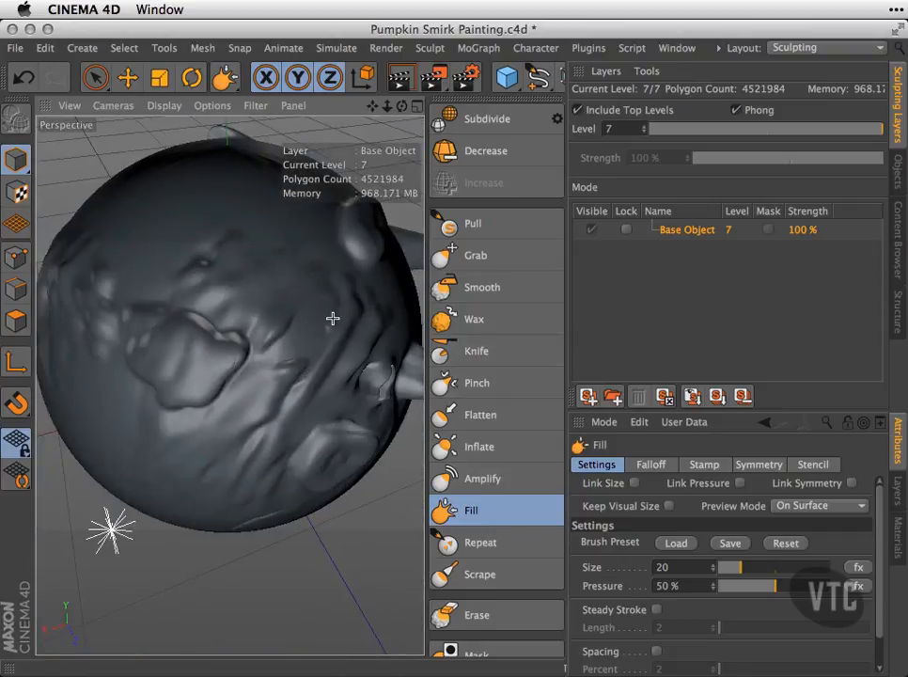
alt+drag(358, 349, 309, 326)
mouse_move(346, 385)
mouse_down()
mouse_move(292, 286)
mouse_move(322, 312)
mouse_up()
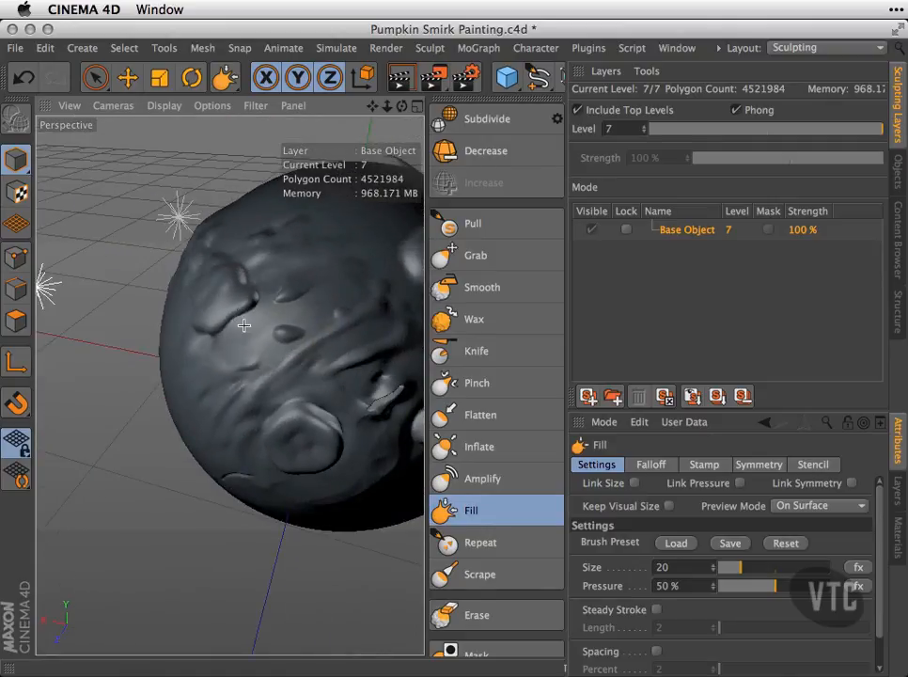
mouse_move(364, 343)
mouse_down()
mouse_move(381, 404)
mouse_move(216, 347)
mouse_up()
click(461, 544)
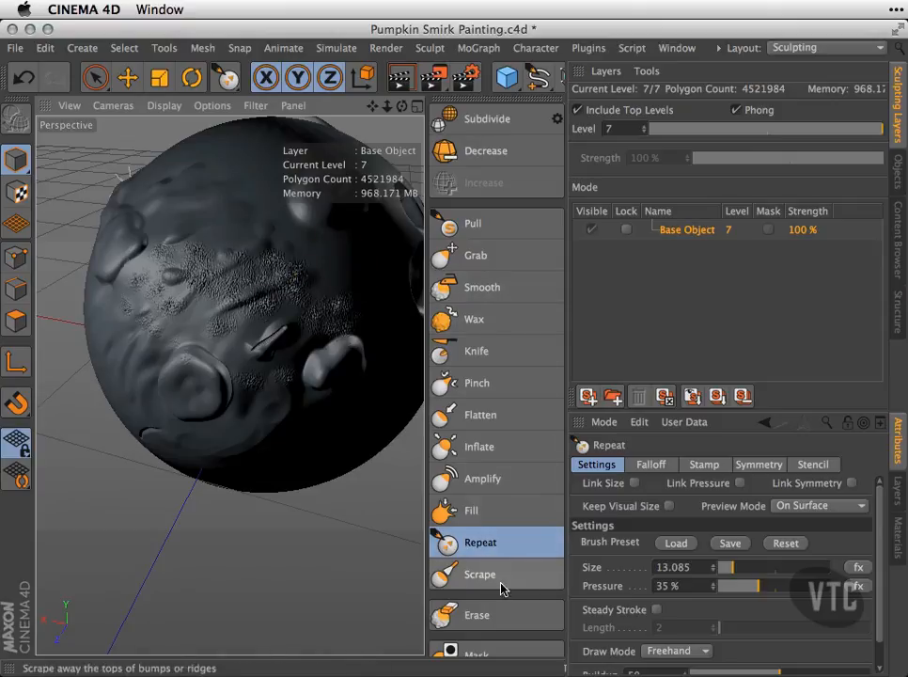
Step: Erase the raised disc, lumps and grainy texture from the sphere's front with the Erase brush
scroll(487, 569, down, 5)
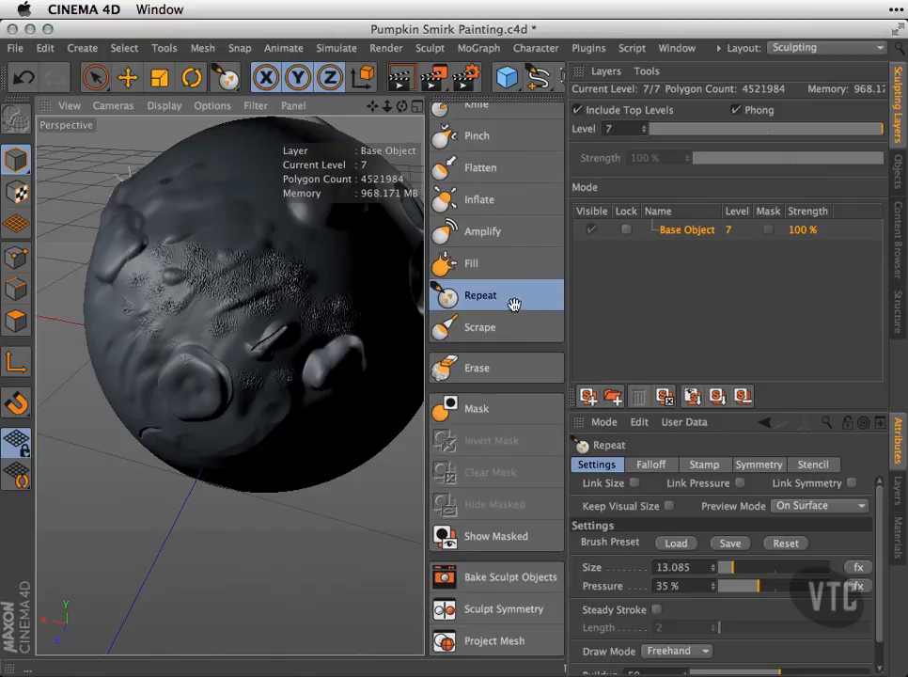
scroll(287, 323, up, 5)
click(477, 368)
mouse_move(310, 404)
alt+mouse_down()
mouse_move(162, 376)
mouse_move(136, 312)
mouse_move(226, 271)
alt+mouse_up()
mouse_move(216, 389)
mouse_down()
mouse_move(123, 277)
mouse_move(80, 343)
mouse_up()
alt+right_drag(281, 299, 205, 303)
mouse_move(205, 304)
mouse_down()
mouse_move(159, 342)
mouse_move(243, 272)
mouse_move(108, 264)
mouse_move(147, 393)
mouse_move(237, 402)
mouse_up()
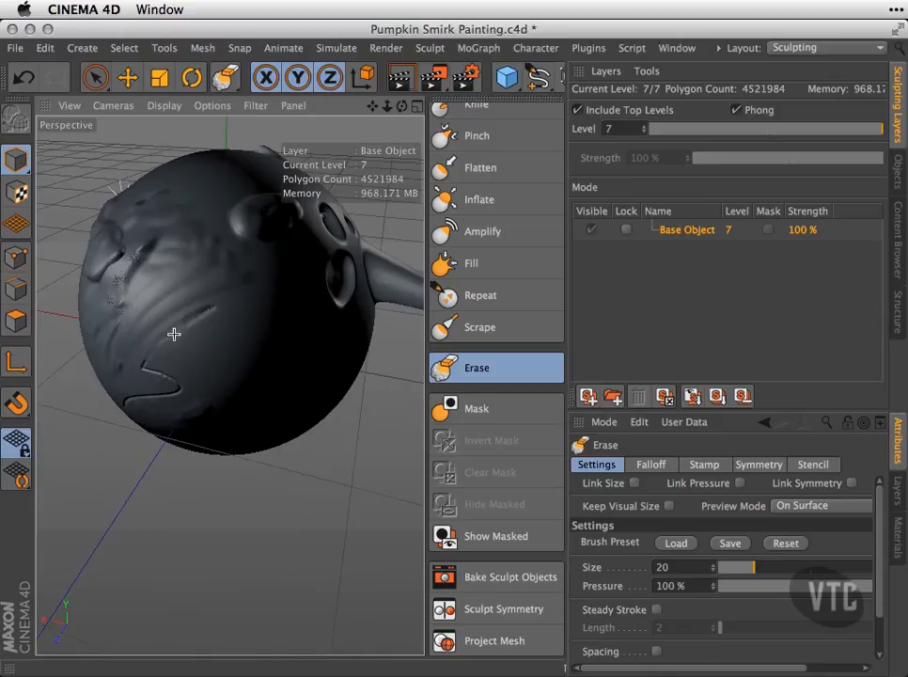
mouse_move(172, 242)
mouse_down()
mouse_move(90, 265)
mouse_move(265, 226)
mouse_move(251, 208)
mouse_up()
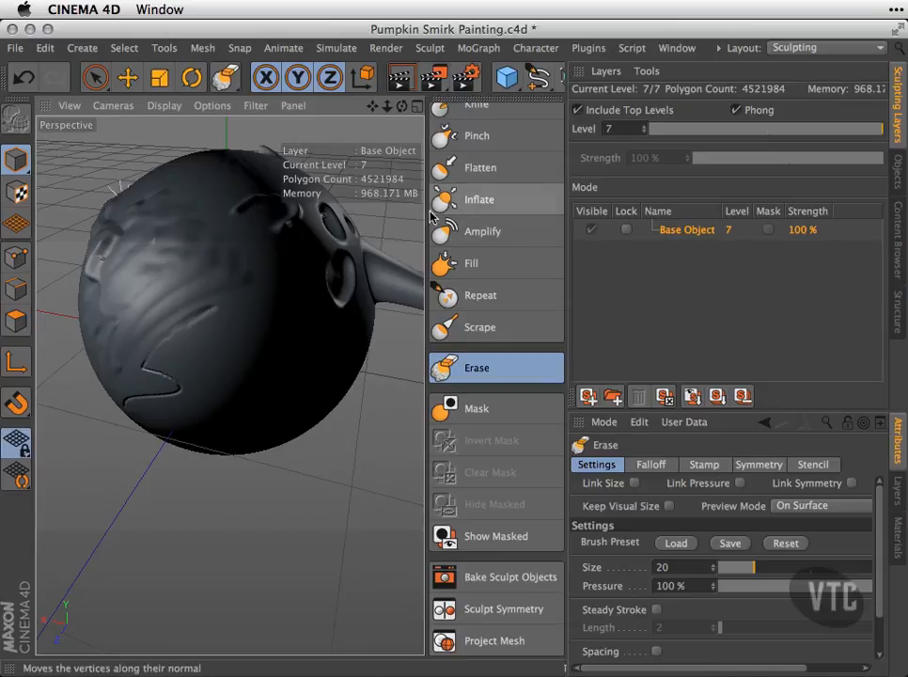
Step: Set the Mask brush size to 15 and mask a ring around the carved groove, leaving a small patch unmasked
mouse_move(303, 344)
alt+mouse_down()
mouse_move(300, 335)
mouse_move(243, 326)
alt+mouse_up()
alt+middle_drag(244, 327, 212, 310)
alt+right_drag(243, 323, 301, 320)
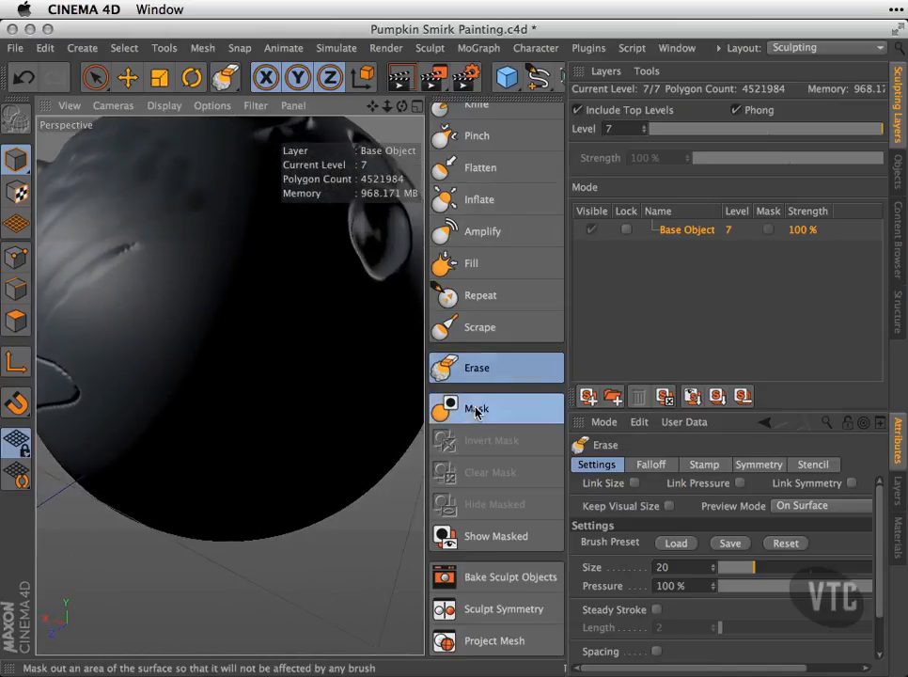
click(451, 405)
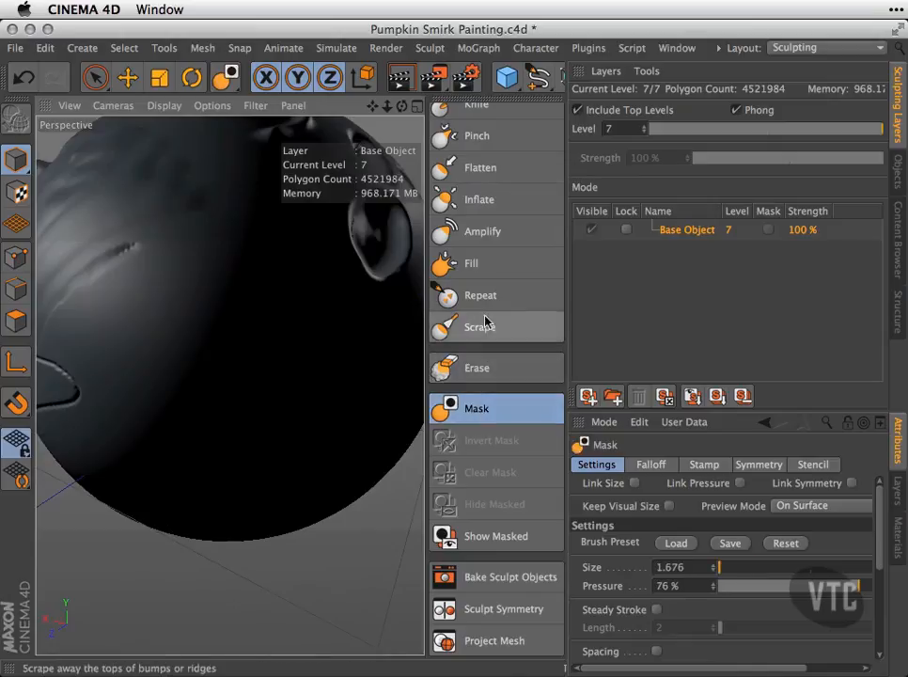
mouse_move(170, 328)
alt+mouse_down()
mouse_move(229, 385)
mouse_move(199, 391)
mouse_move(330, 421)
mouse_move(200, 421)
mouse_move(314, 385)
mouse_move(208, 401)
mouse_move(217, 373)
alt+mouse_up()
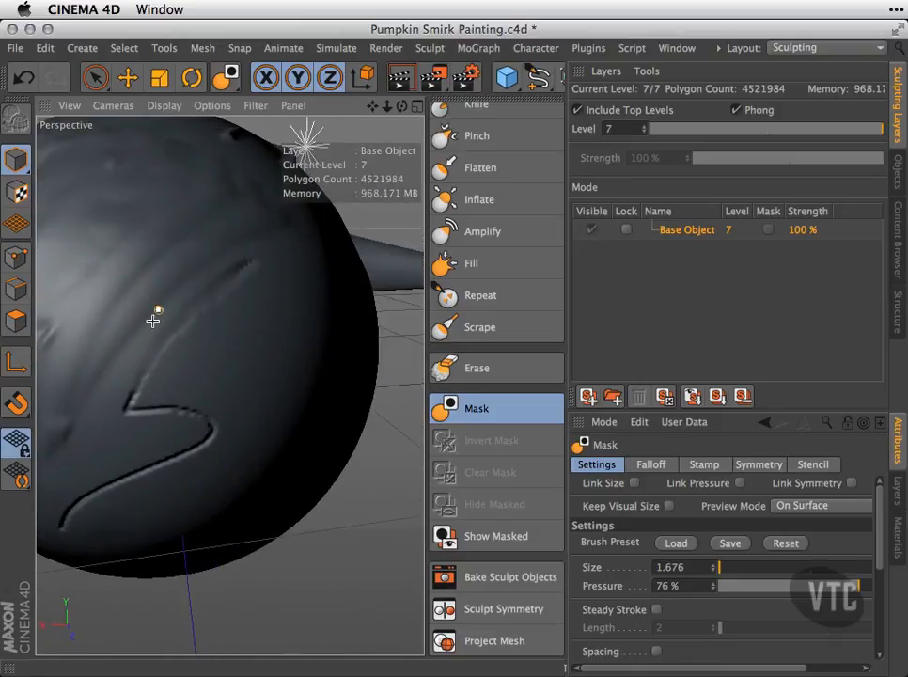
alt+drag(285, 315, 446, 374)
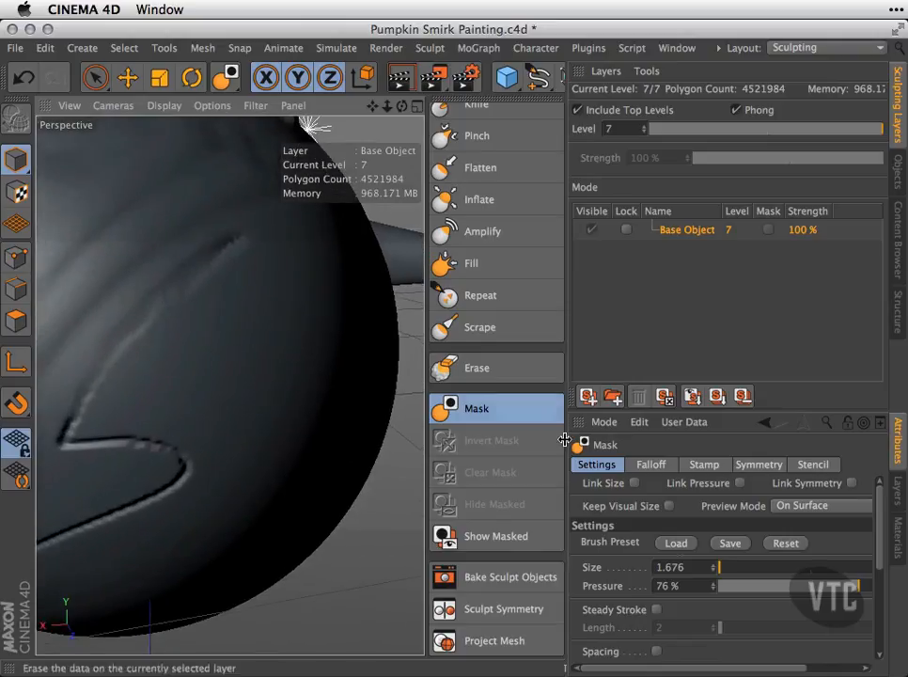
click(724, 568)
drag(743, 569, 745, 569)
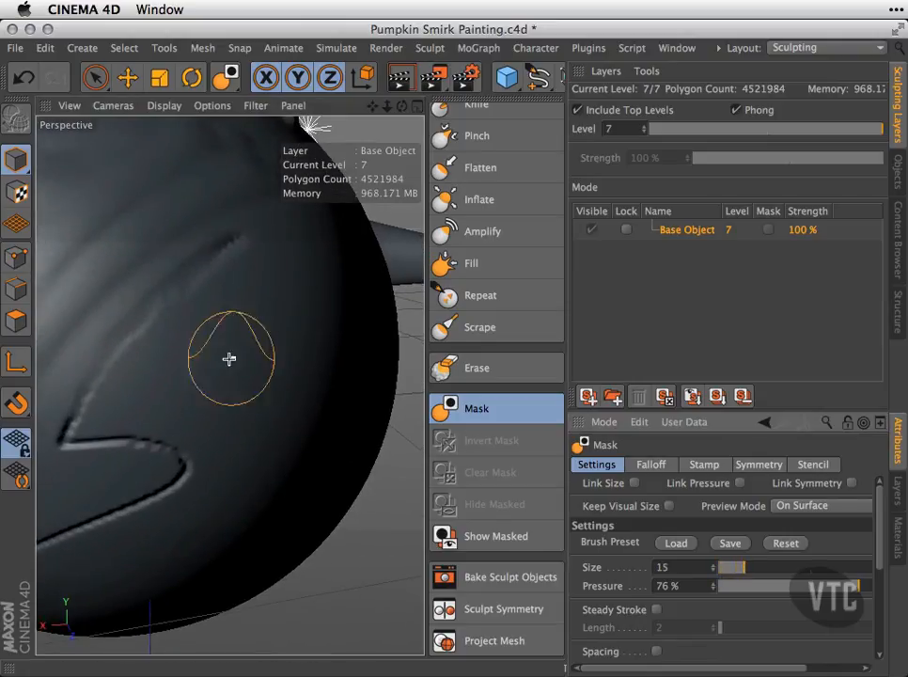
drag(181, 280, 151, 293)
mouse_move(355, 388)
mouse_down()
mouse_move(121, 334)
mouse_move(118, 308)
mouse_move(235, 272)
mouse_move(115, 283)
mouse_up()
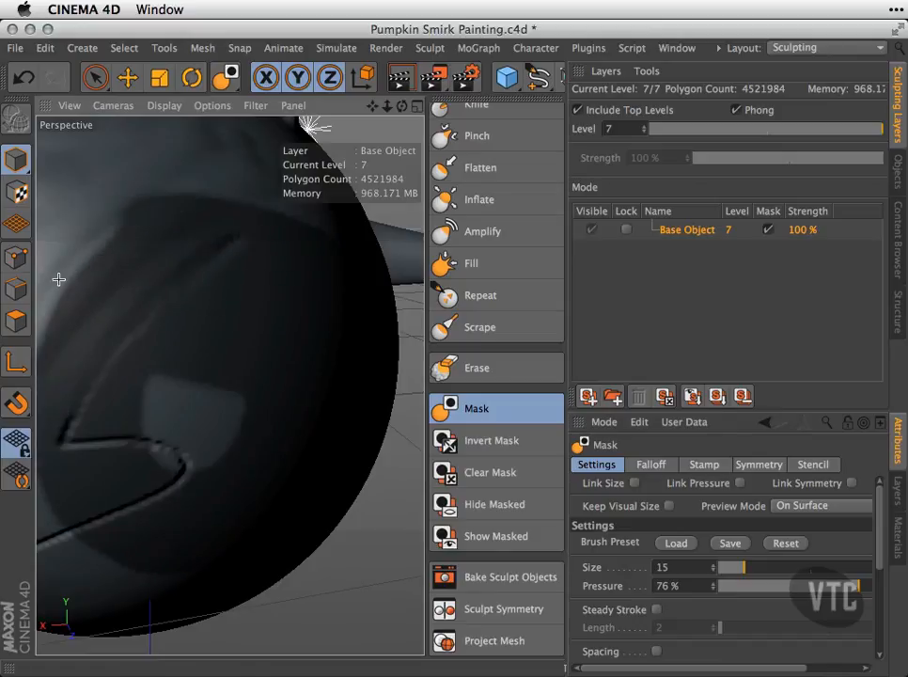
alt+drag(230, 385, 269, 300)
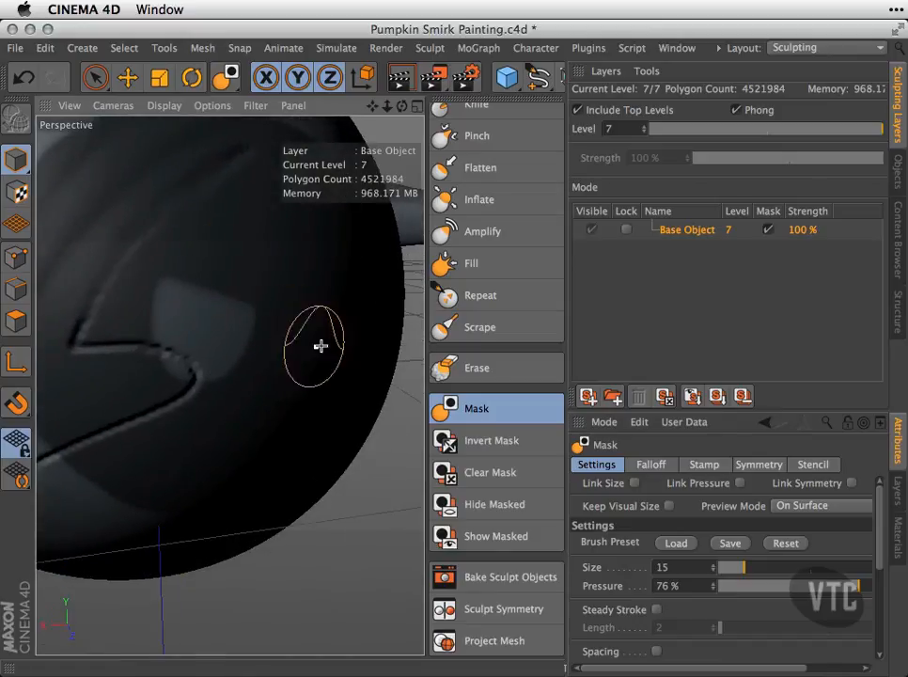
Step: Inflate the unmasked patch inside the ring into a rounded bump
click(479, 200)
mouse_move(195, 349)
mouse_down()
mouse_move(179, 340)
mouse_move(179, 300)
mouse_move(202, 358)
mouse_move(199, 309)
mouse_move(170, 366)
mouse_move(195, 355)
mouse_move(263, 263)
mouse_up()
mouse_move(329, 337)
alt+mouse_down()
mouse_move(313, 361)
mouse_move(277, 361)
mouse_move(266, 380)
mouse_move(254, 376)
alt+mouse_up()
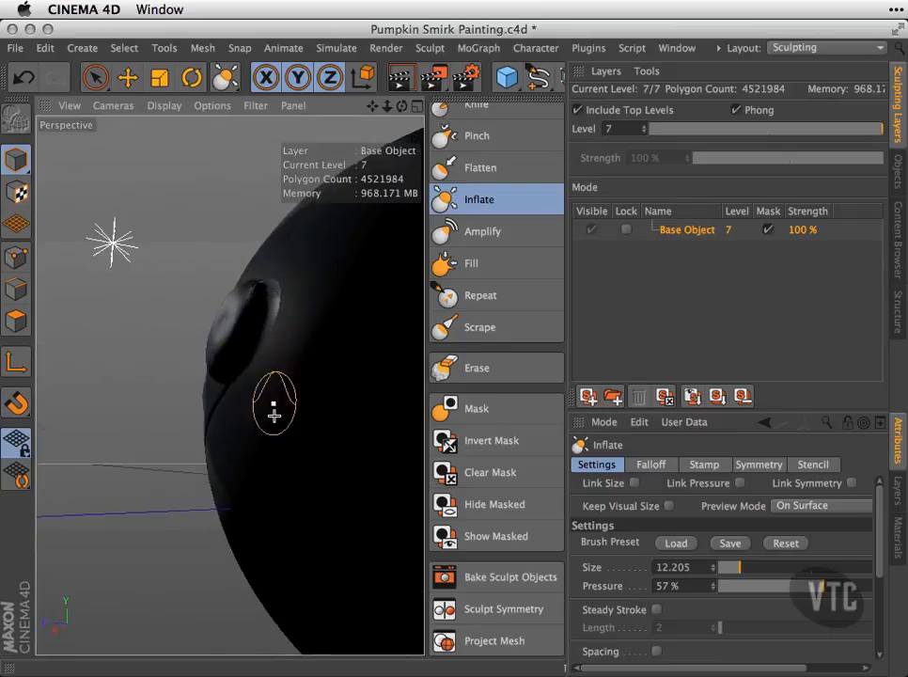
mouse_move(182, 280)
alt+mouse_down()
mouse_move(364, 462)
mouse_move(415, 433)
alt+mouse_up()
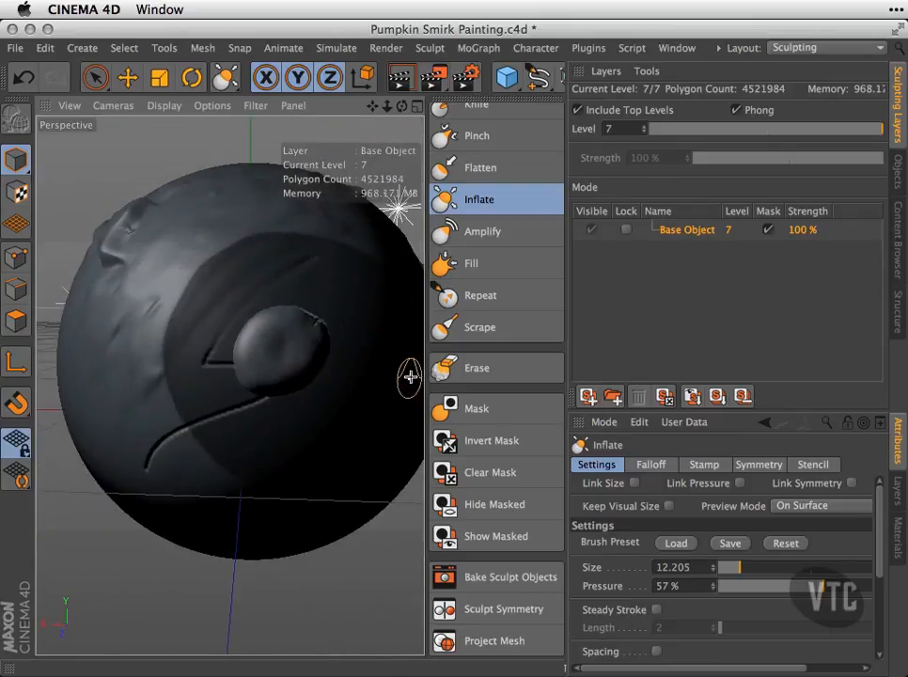
Step: Clear the mask to inspect the inflated bump, and undo the clearing
click(449, 472)
mouse_move(255, 438)
alt+mouse_down()
mouse_move(87, 344)
mouse_move(241, 471)
mouse_move(273, 442)
mouse_move(298, 486)
mouse_move(306, 476)
alt+mouse_up()
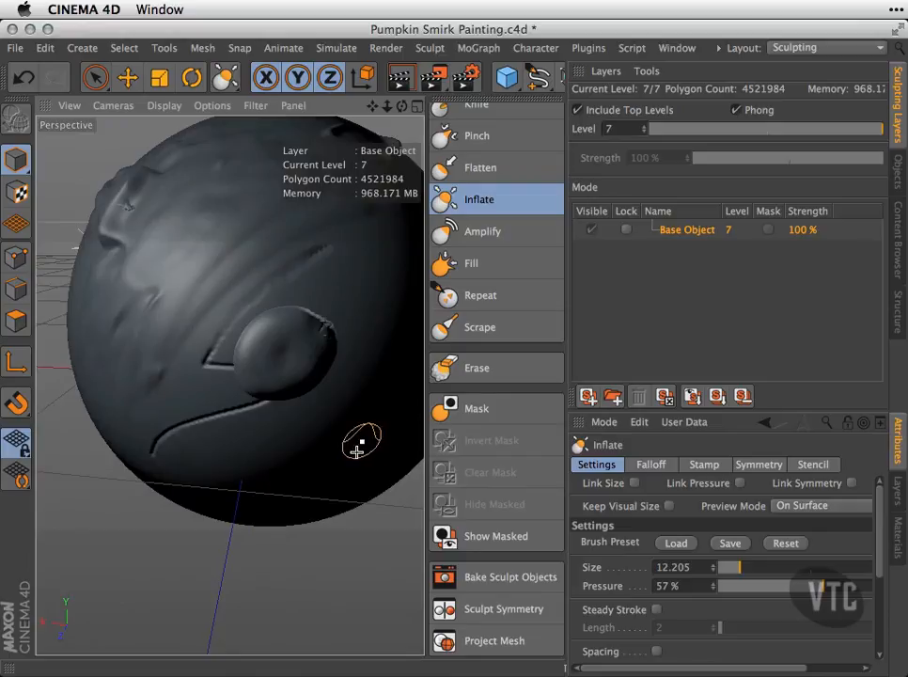
key(super+z)
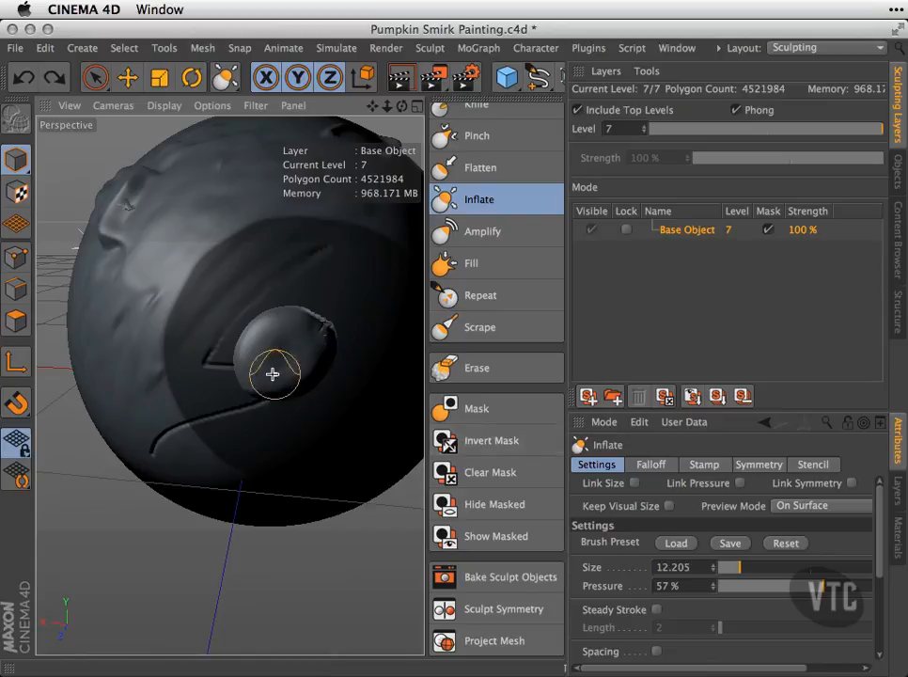
Step: Invert the mask on the base object, and clear it completely
click(441, 446)
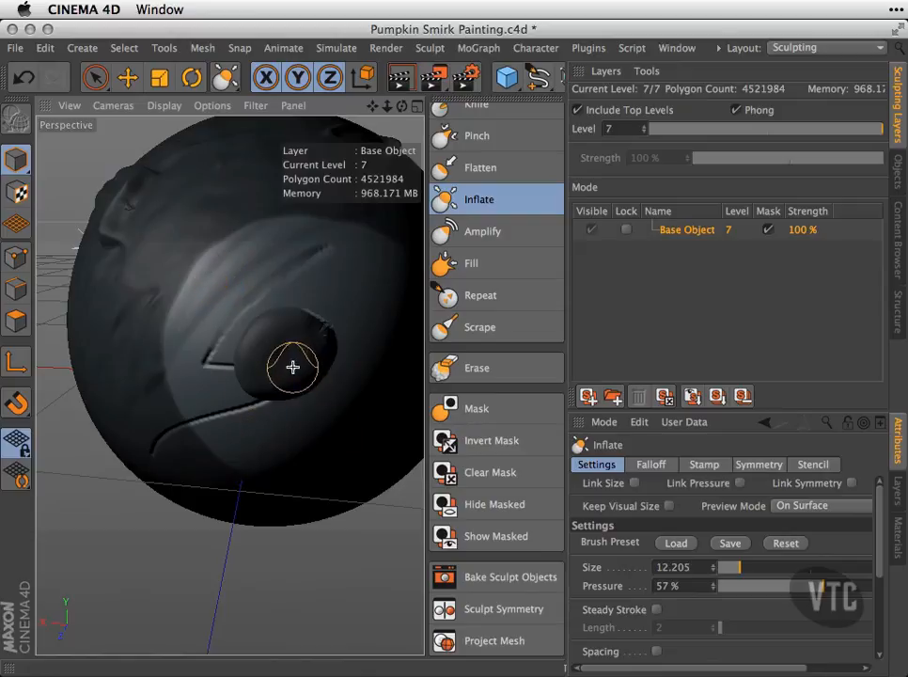
alt+drag(190, 279, 264, 358)
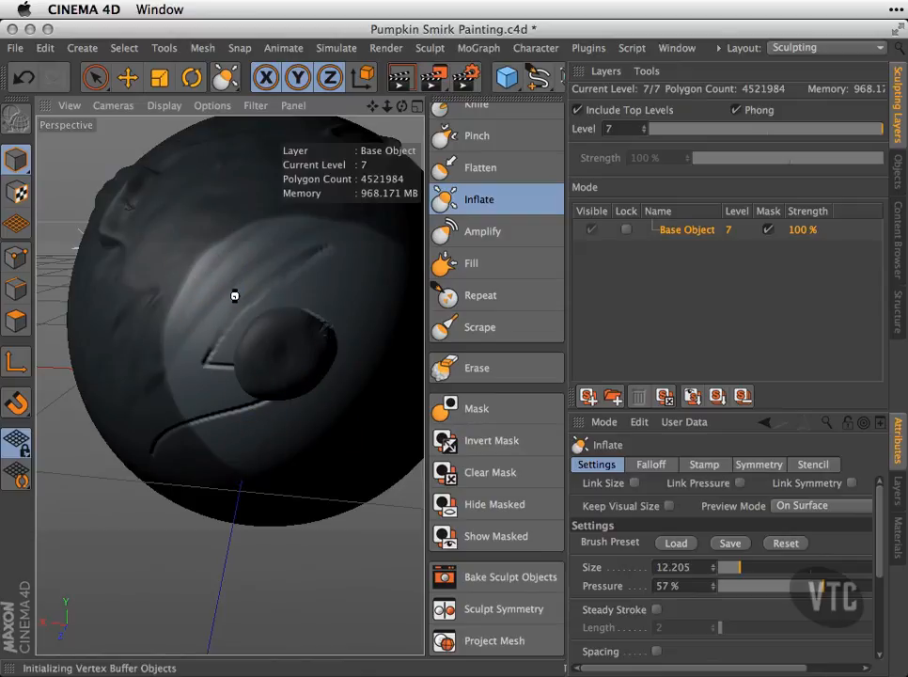
scroll(498, 351, up, 5)
scroll(483, 482, down, 5)
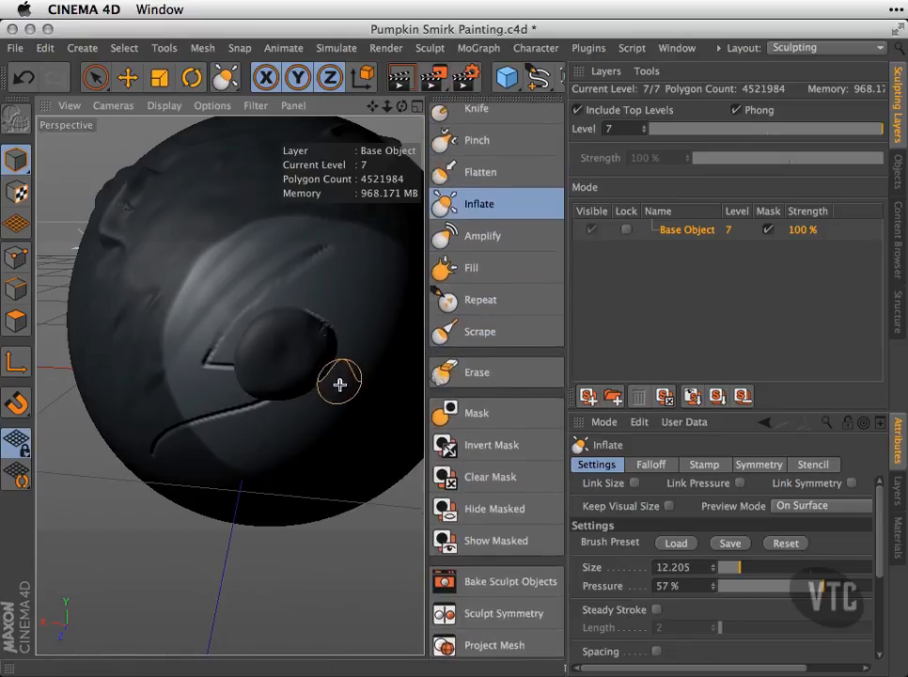
click(497, 479)
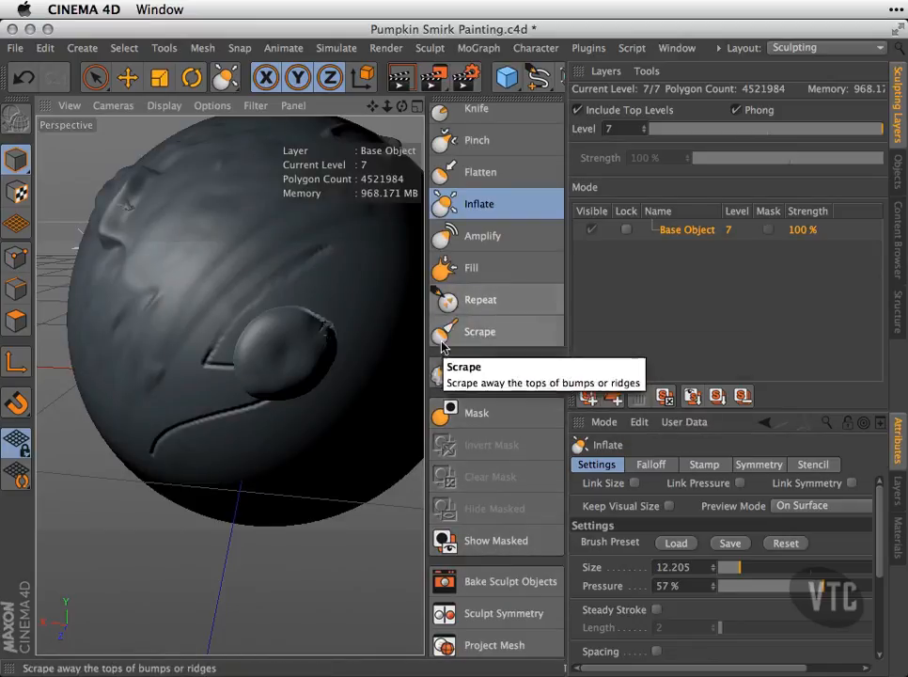
scroll(519, 550, down, 1)
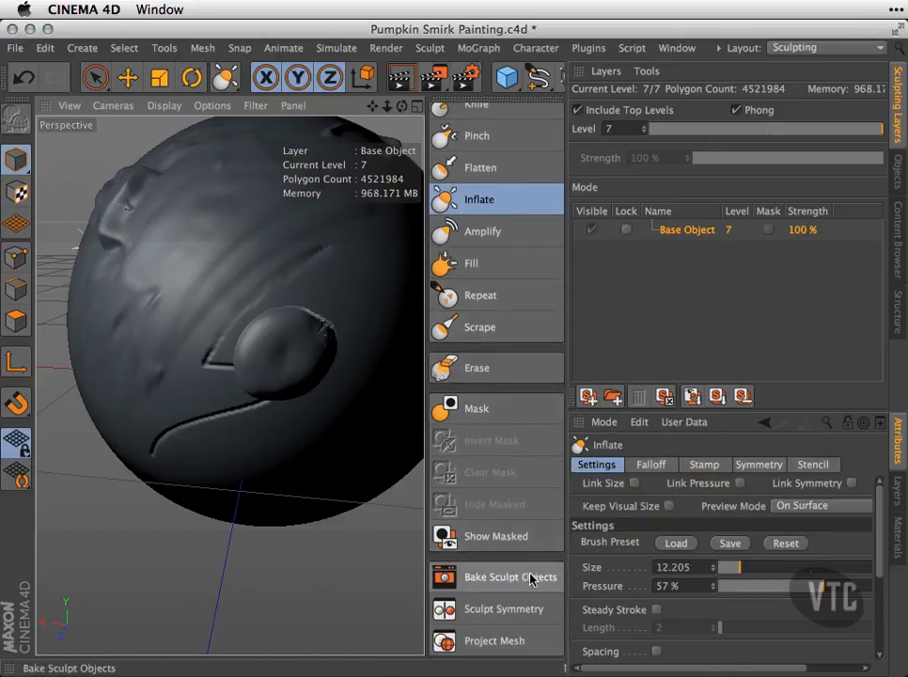
Step: Pull a short diagonal ridge on a smooth area of the sphere, using the Pull brush's default falloff
mouse_move(400, 407)
alt+mouse_down()
mouse_move(76, 349)
mouse_move(282, 356)
mouse_move(231, 385)
mouse_move(294, 372)
mouse_move(239, 393)
mouse_move(229, 386)
mouse_move(216, 408)
mouse_move(304, 433)
mouse_move(391, 417)
mouse_move(315, 366)
mouse_move(270, 349)
mouse_move(227, 381)
mouse_move(321, 348)
mouse_move(178, 352)
mouse_move(345, 361)
mouse_move(124, 336)
mouse_move(272, 303)
alt+mouse_up()
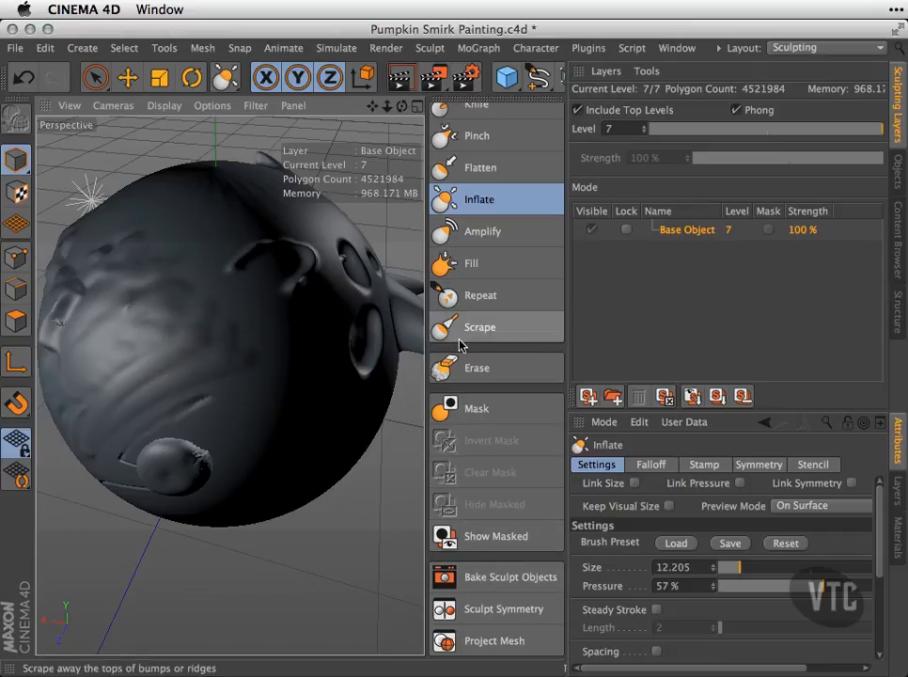
middle_drag(508, 359, 505, 565)
click(491, 211)
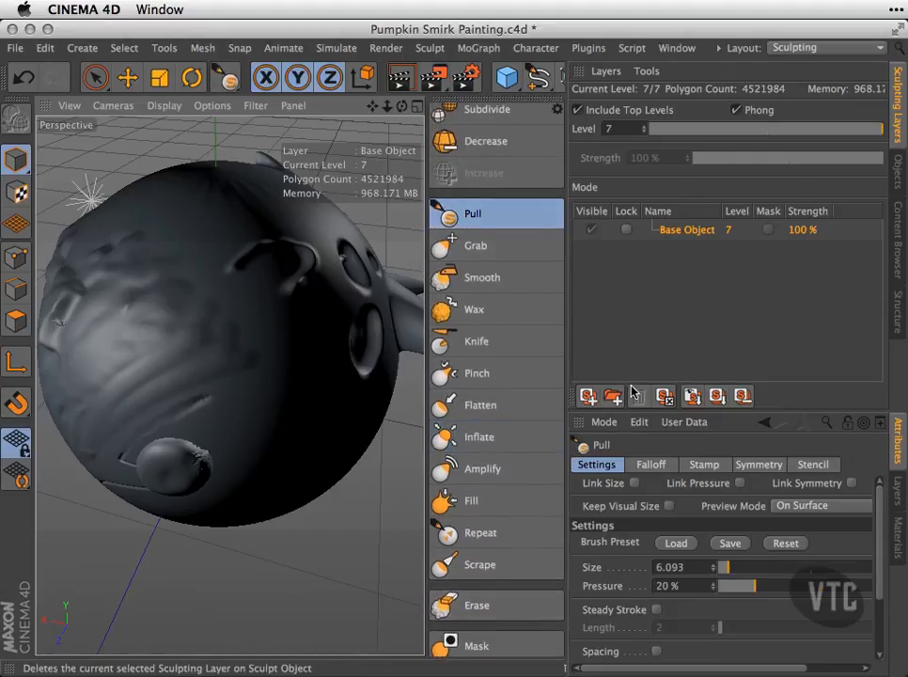
click(645, 473)
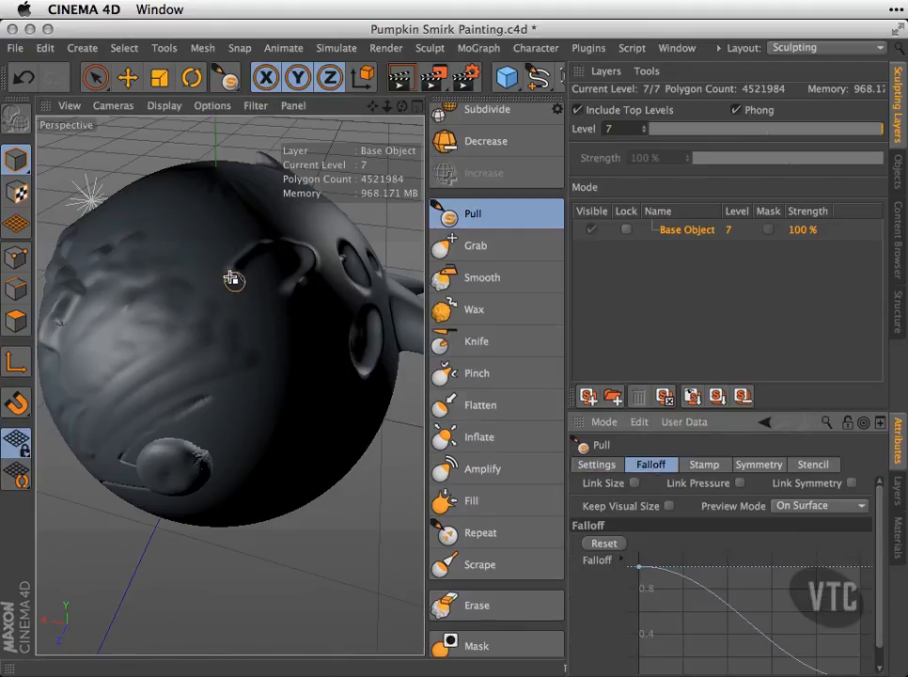
scroll(245, 365, up, 8)
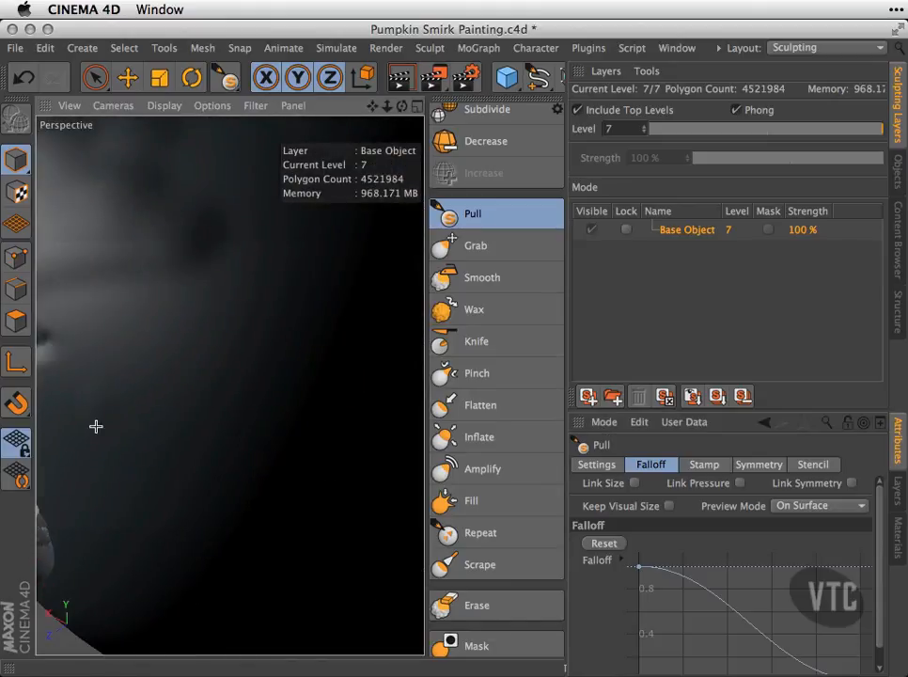
drag(155, 340, 105, 409)
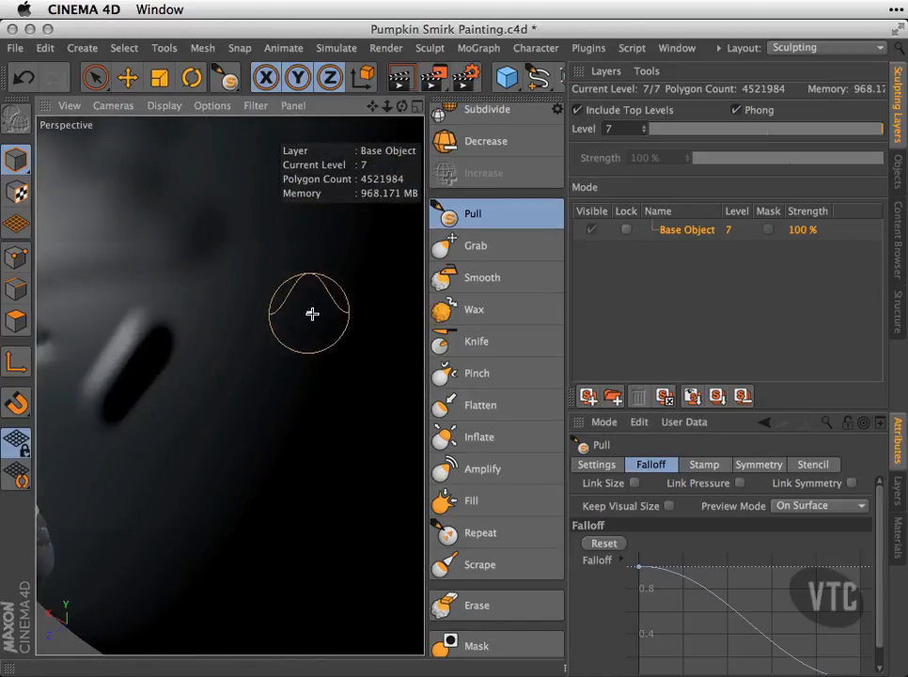
Step: Reshape the Pull brush's falloff curve to start near 0.3, dip to about 0 around 0.4 and peak at 1 near 0.55
drag(879, 510, 884, 564)
mouse_move(716, 574)
mouse_down()
mouse_move(704, 606)
mouse_move(709, 577)
mouse_up()
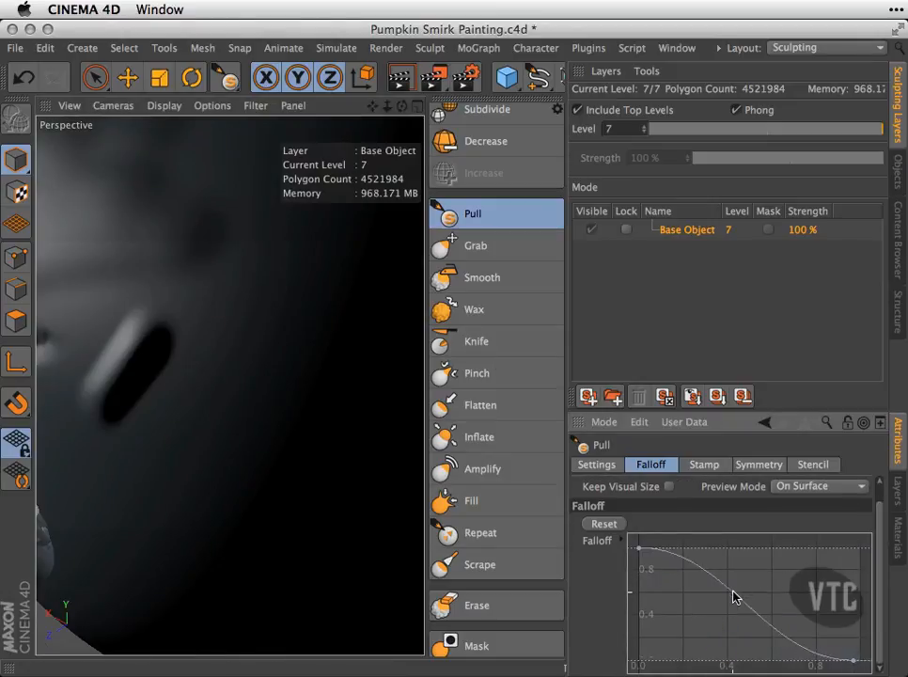
right_click(732, 598)
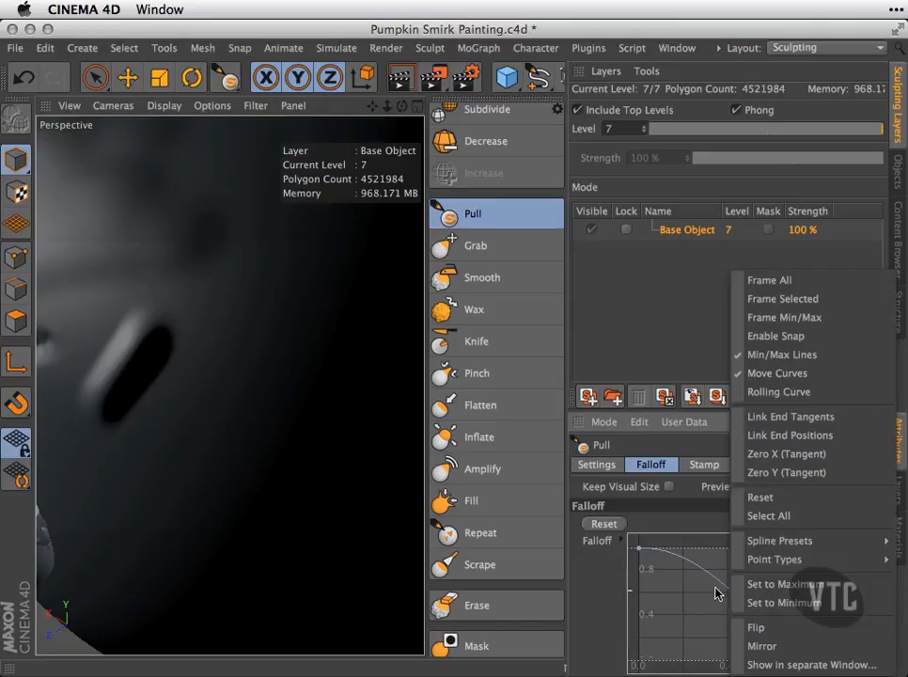
click(791, 280)
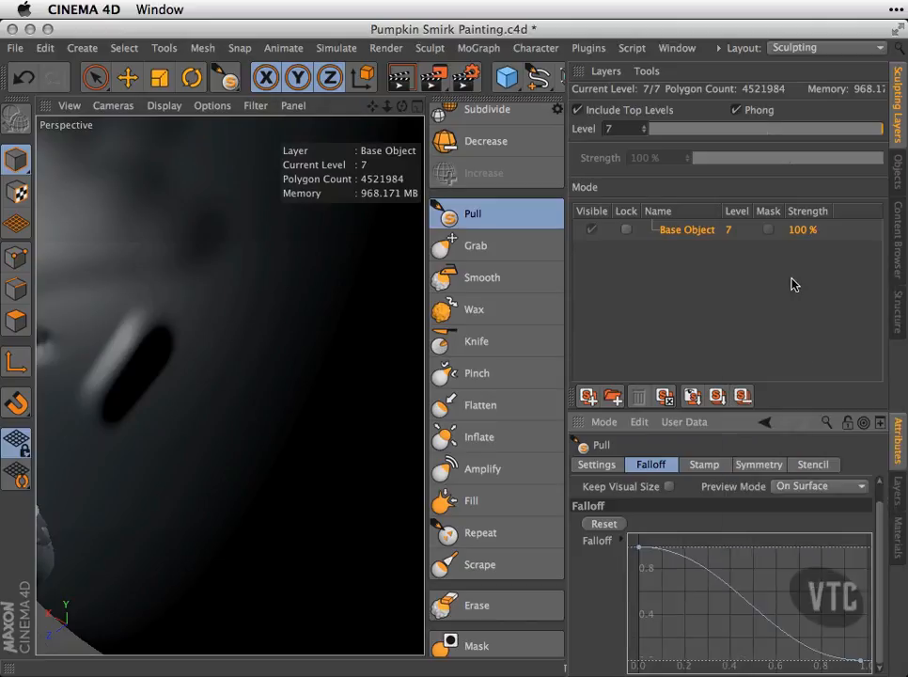
ctrl+click(738, 594)
drag(738, 595, 764, 546)
drag(694, 561, 640, 627)
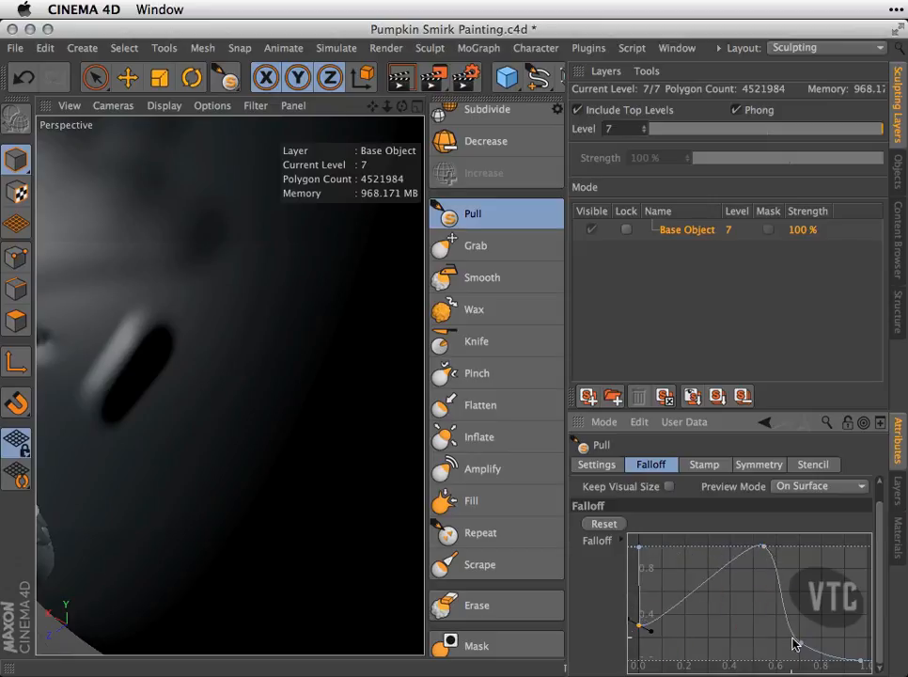
drag(831, 564, 759, 651)
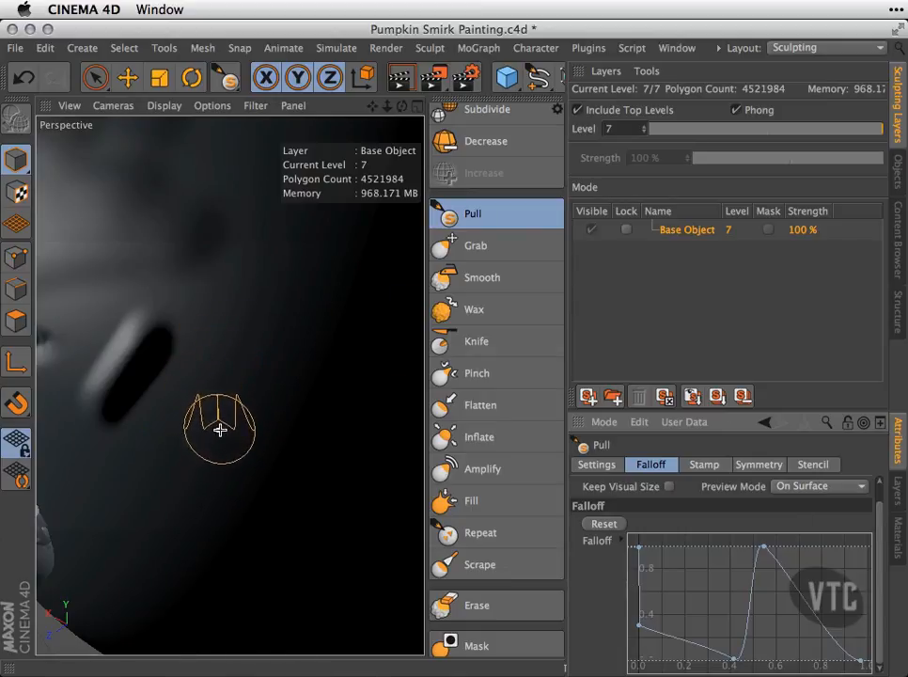
Step: Lower the sculpt level to 5 and pull a long diagonal stroke beside the short ridge with the custom falloff
click(645, 132)
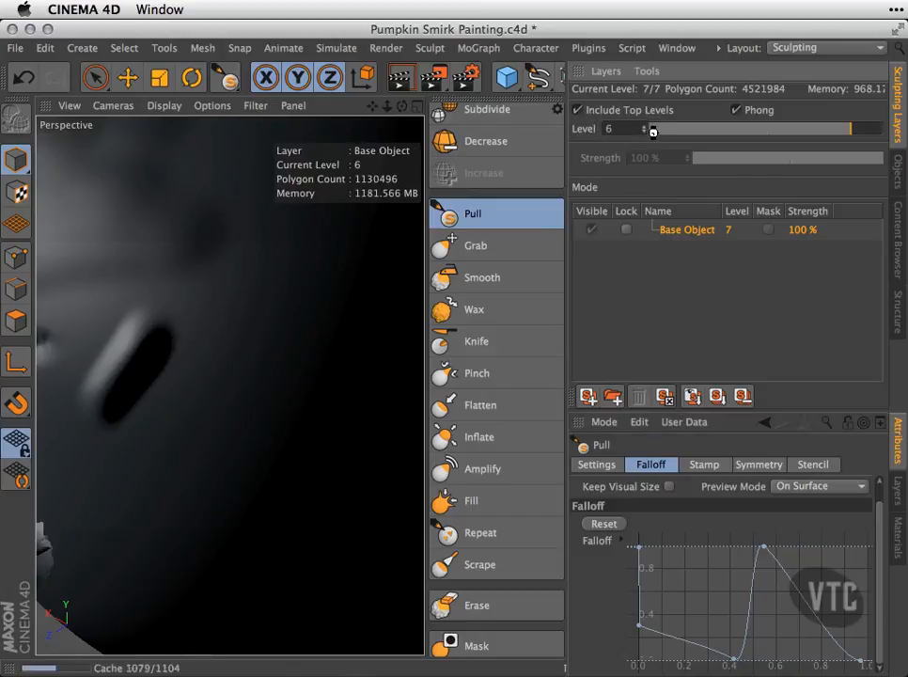
click(645, 133)
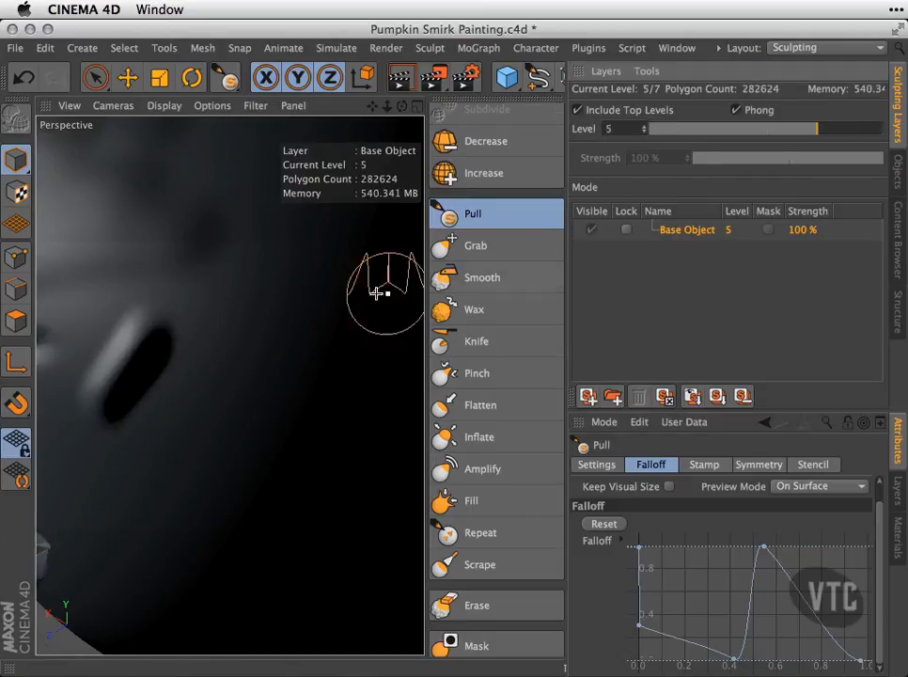
mouse_move(234, 328)
mouse_down()
mouse_move(152, 481)
mouse_move(118, 523)
mouse_up()
mouse_move(300, 400)
alt+mouse_down()
mouse_move(187, 291)
mouse_move(133, 263)
mouse_move(249, 310)
mouse_move(239, 348)
alt+mouse_up()
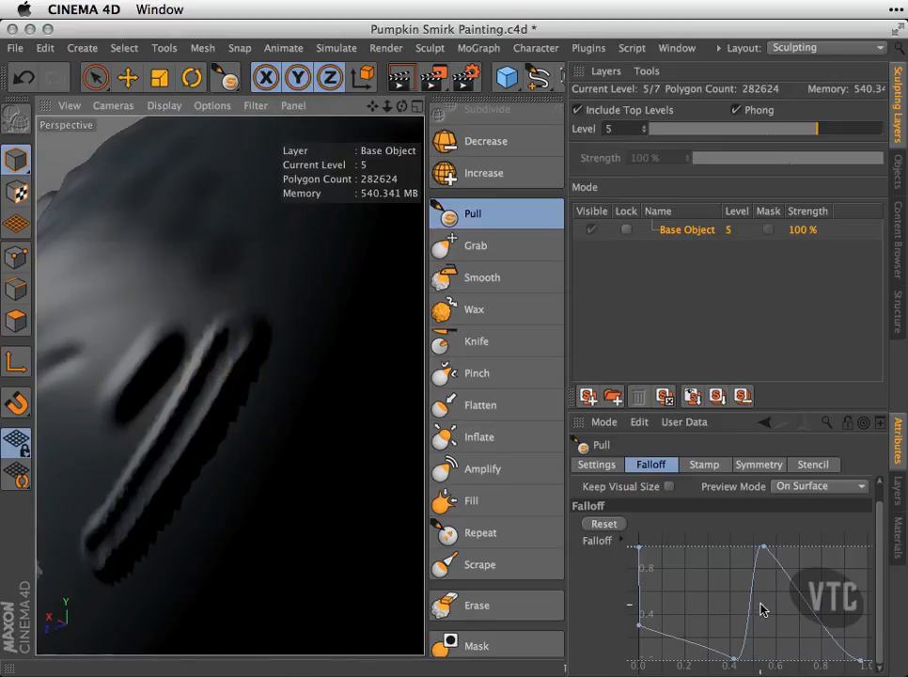
Step: Examine the Pull brush's symmetry axis options, and compare the settings of the Smooth and Grab brushes
click(769, 474)
click(728, 525)
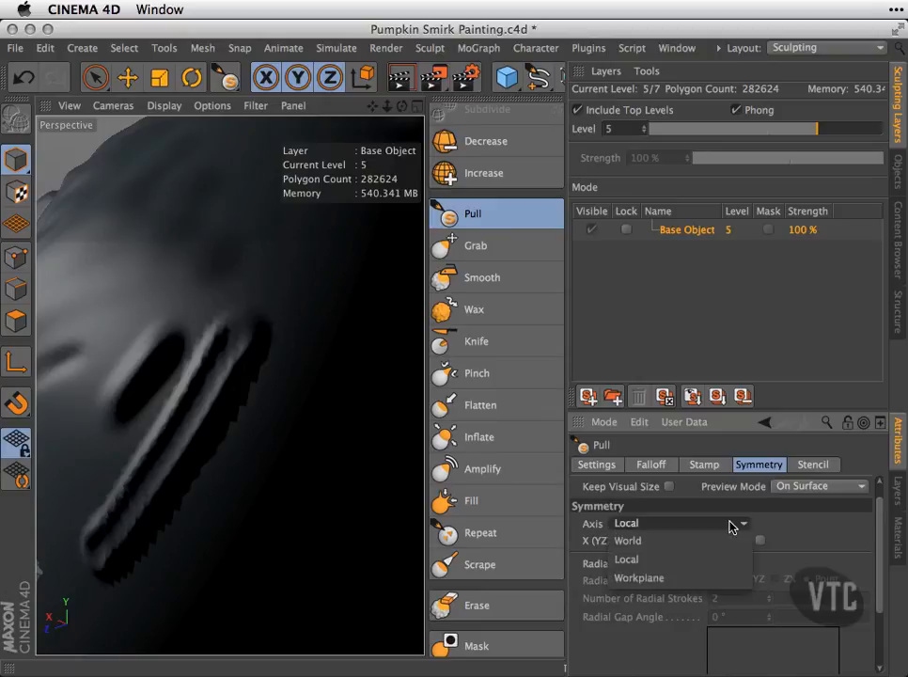
click(804, 536)
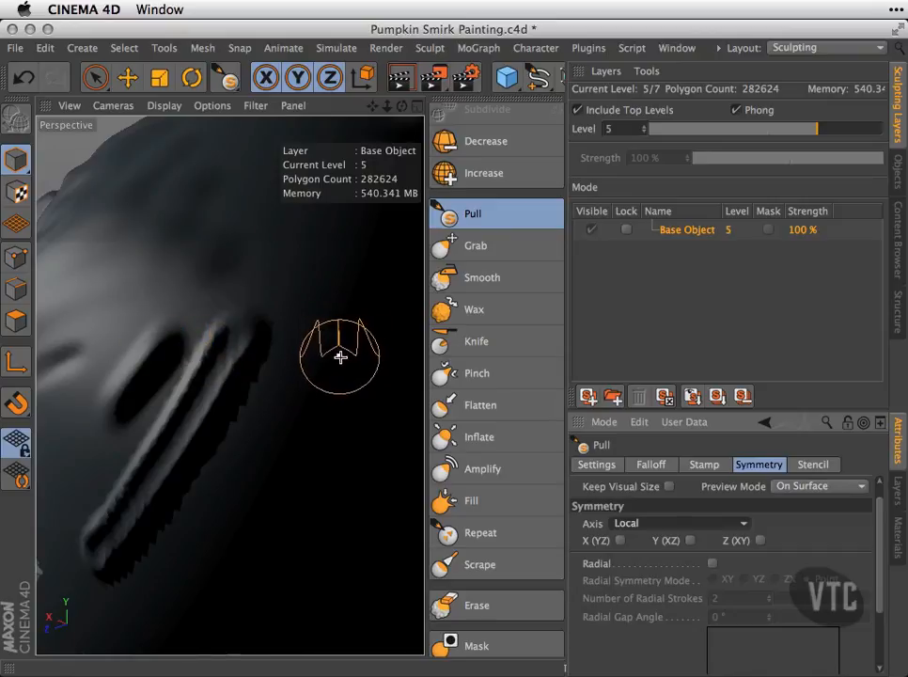
click(487, 277)
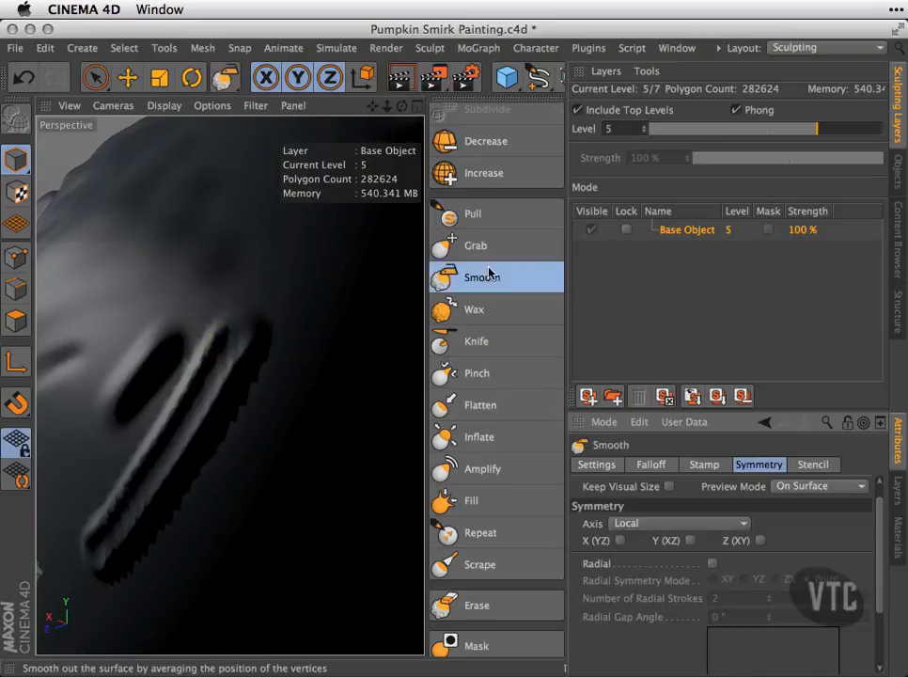
click(479, 246)
click(613, 466)
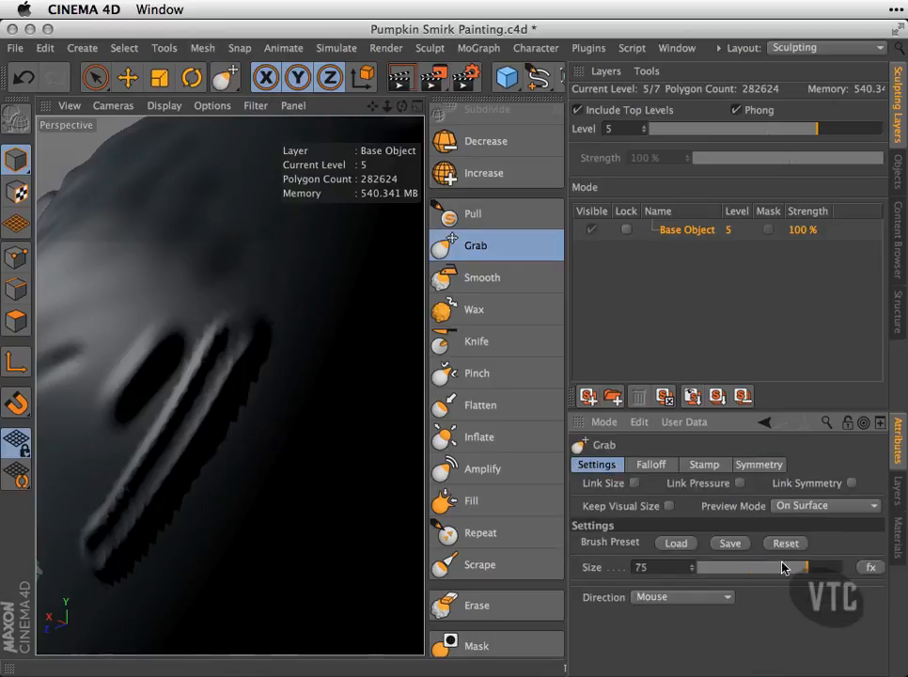
Step: Pull a small ring-shaped bump with the size 20 Pull brush just above the short ridge
click(471, 215)
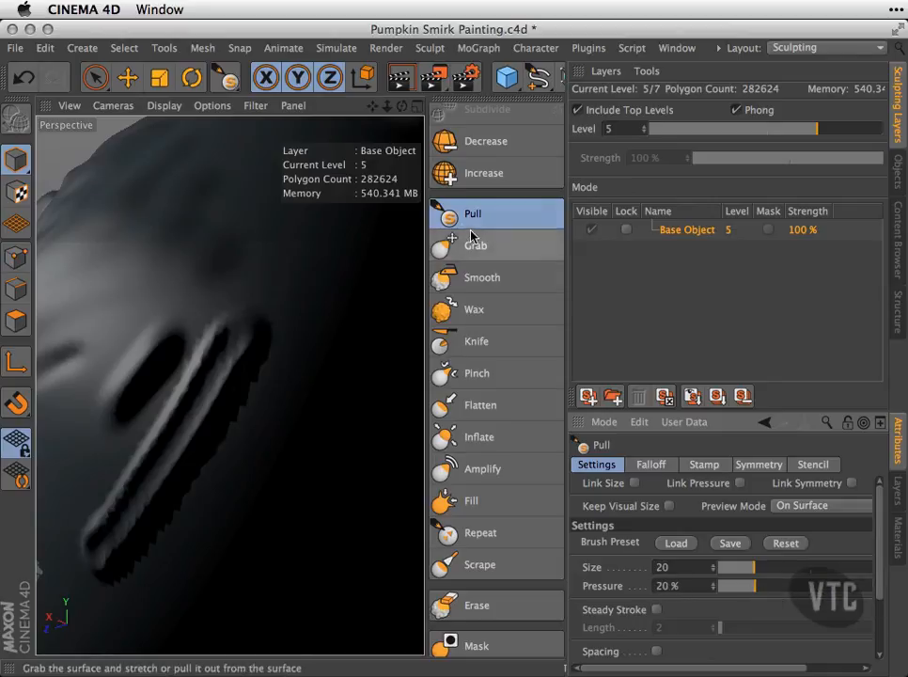
scroll(146, 319, down, 3)
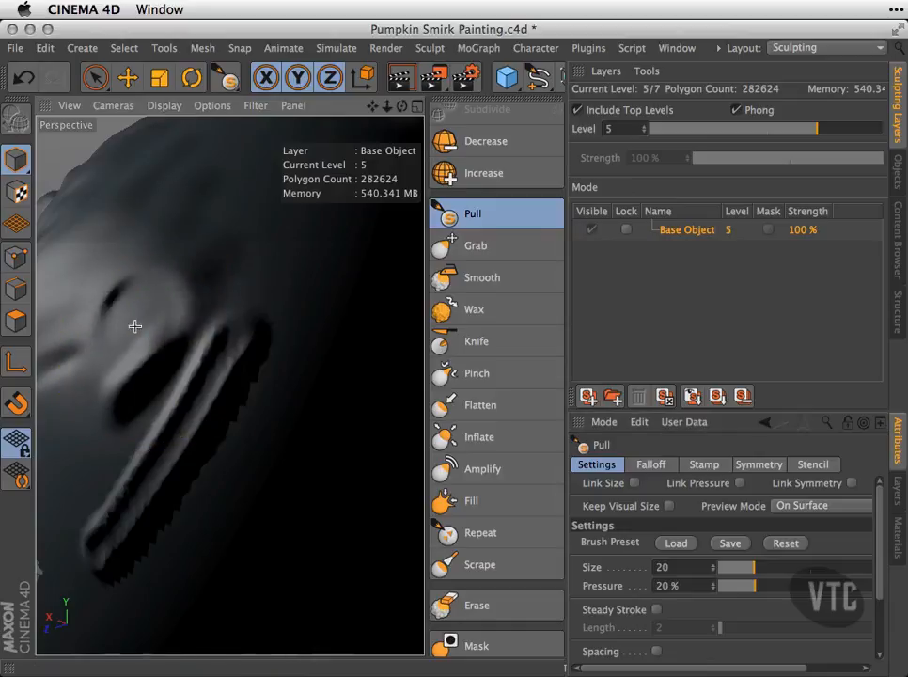
scroll(169, 314, down, 2)
scroll(198, 315, down, 1)
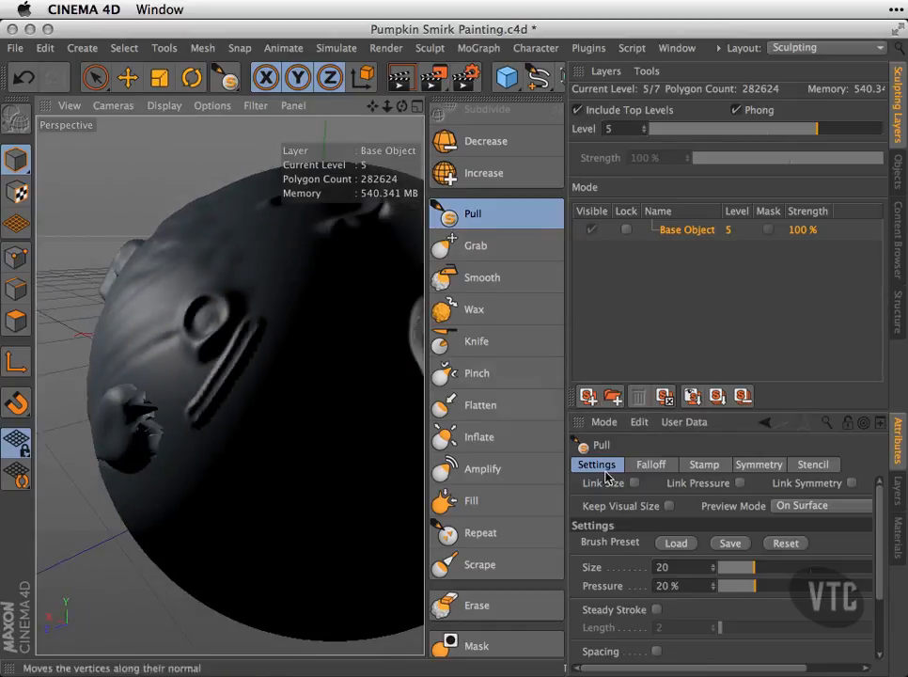
Step: Pull heavy overlapping strokes across the ridged area at a higher pressure, and set the pressure to 24.8%
drag(757, 587, 823, 590)
mouse_move(122, 254)
mouse_down()
mouse_move(169, 284)
mouse_move(178, 328)
mouse_move(175, 428)
mouse_move(257, 314)
mouse_move(233, 406)
mouse_up()
drag(867, 591, 758, 587)
Step: Turn on Steady Stroke with length 2 and pull a large, smooth spiral on a clean side of the sphere
alt+drag(361, 395, 343, 417)
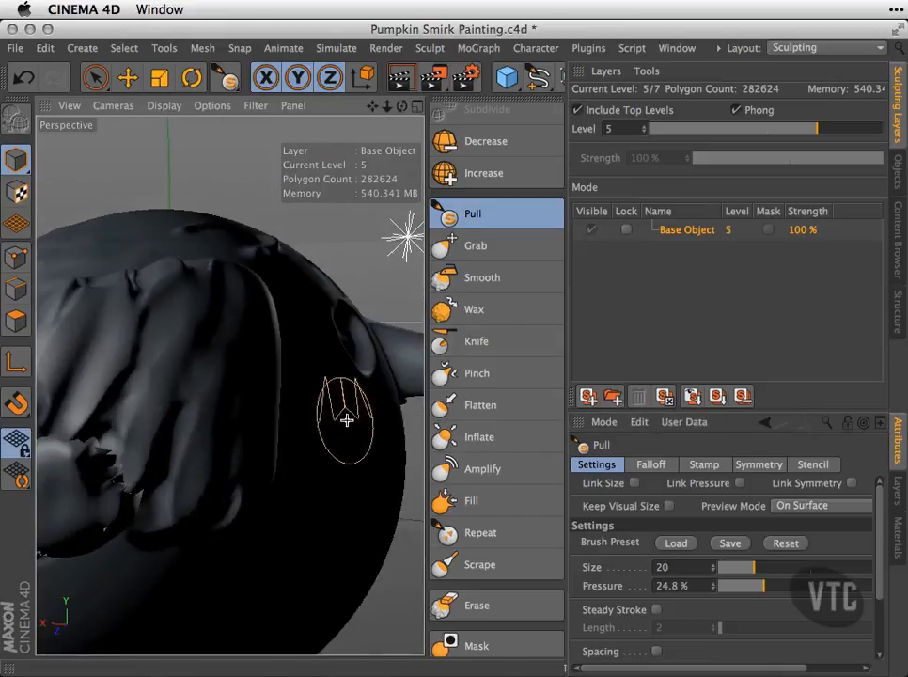
mouse_move(237, 444)
alt+mouse_down()
mouse_move(360, 396)
mouse_move(186, 460)
mouse_move(322, 470)
mouse_move(299, 451)
alt+mouse_up()
alt+drag(229, 385, 316, 400)
mouse_move(271, 363)
alt+right_down()
mouse_move(293, 364)
mouse_move(275, 361)
alt+right_up()
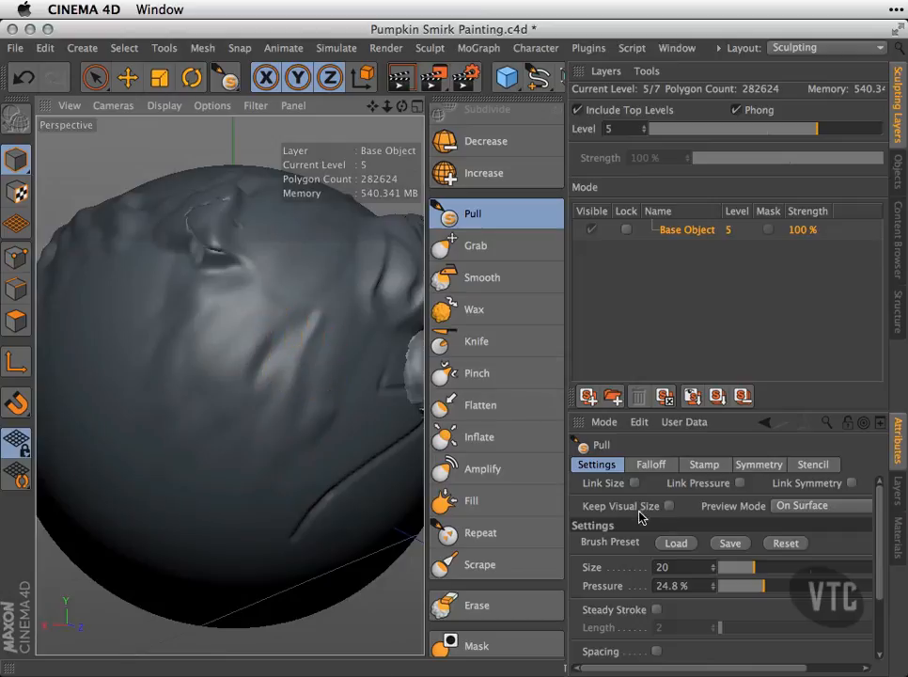
click(656, 610)
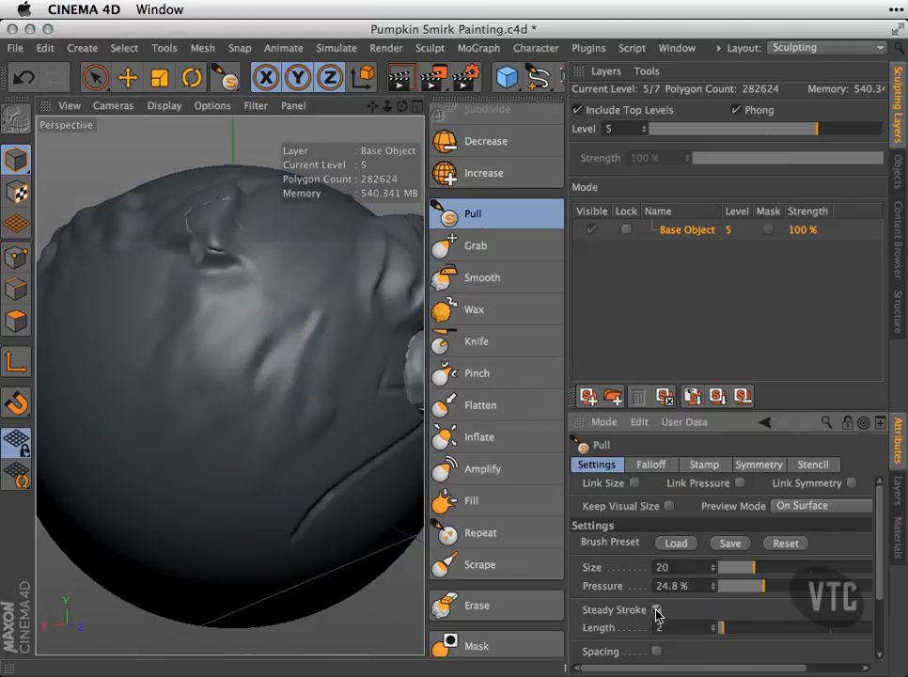
mouse_move(334, 310)
mouse_down()
mouse_move(233, 260)
mouse_move(284, 275)
mouse_move(192, 305)
mouse_up()
mouse_move(84, 445)
mouse_down()
mouse_move(121, 520)
mouse_move(182, 594)
mouse_move(249, 487)
mouse_up()
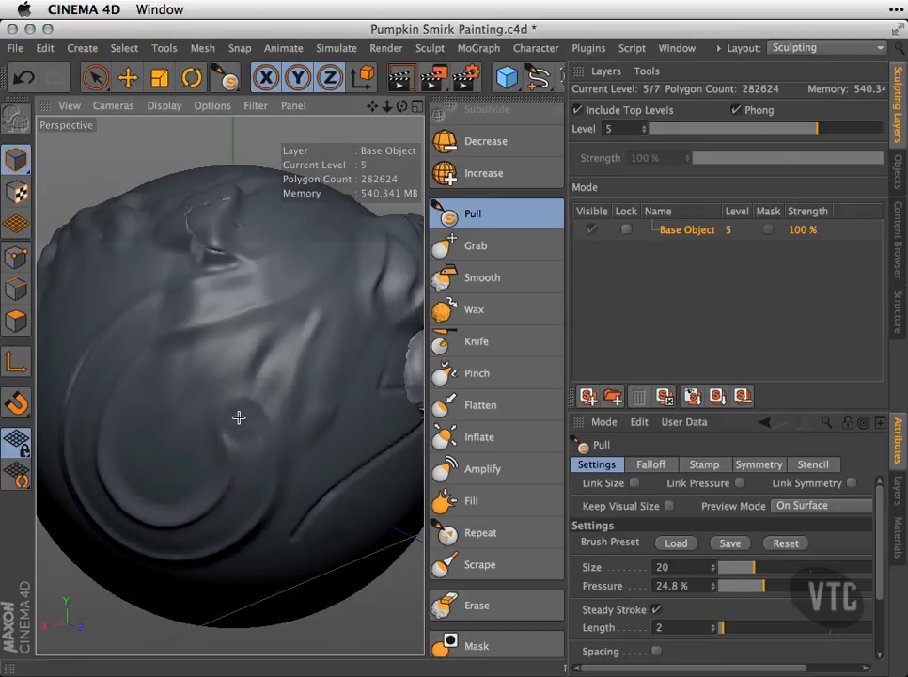
drag(244, 426, 169, 408)
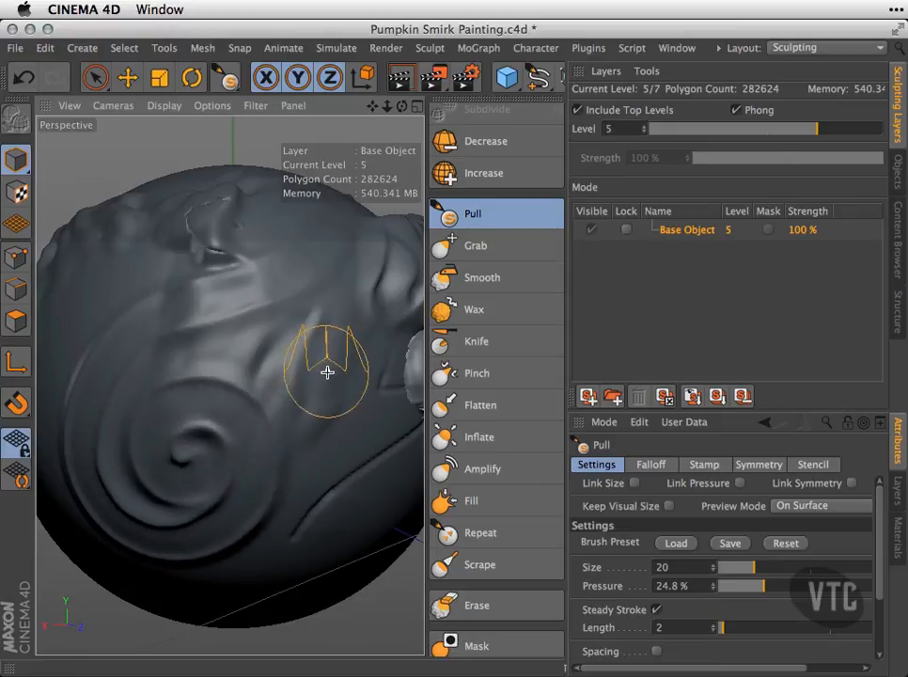
Step: Turn on brush spacing at 60.3% and pull curved strokes of separate dabs around the spiral
mouse_move(273, 310)
alt+mouse_down()
mouse_move(297, 442)
mouse_move(259, 444)
alt+mouse_up()
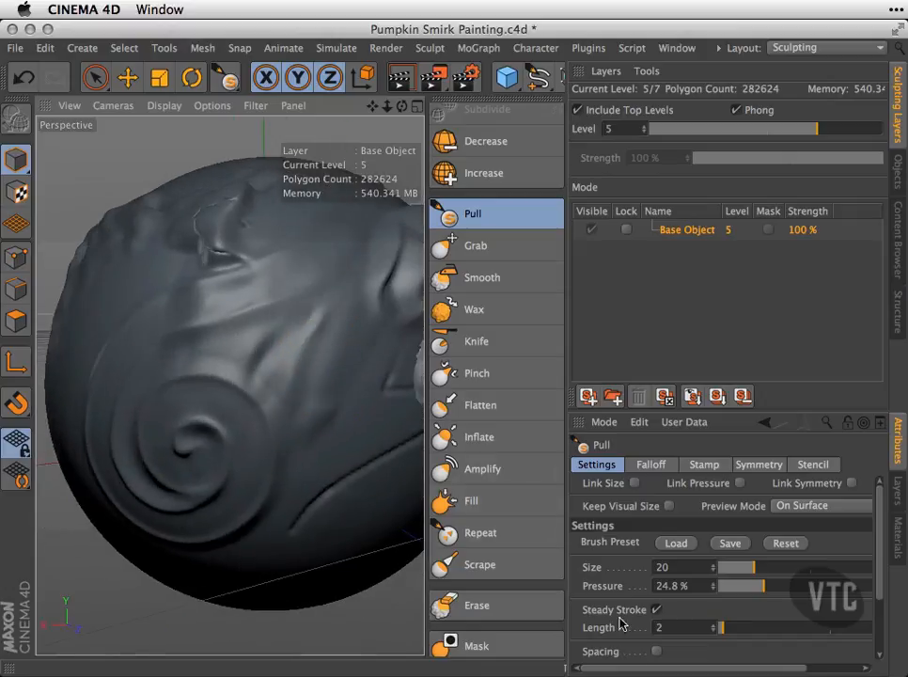
click(656, 652)
drag(880, 559, 884, 611)
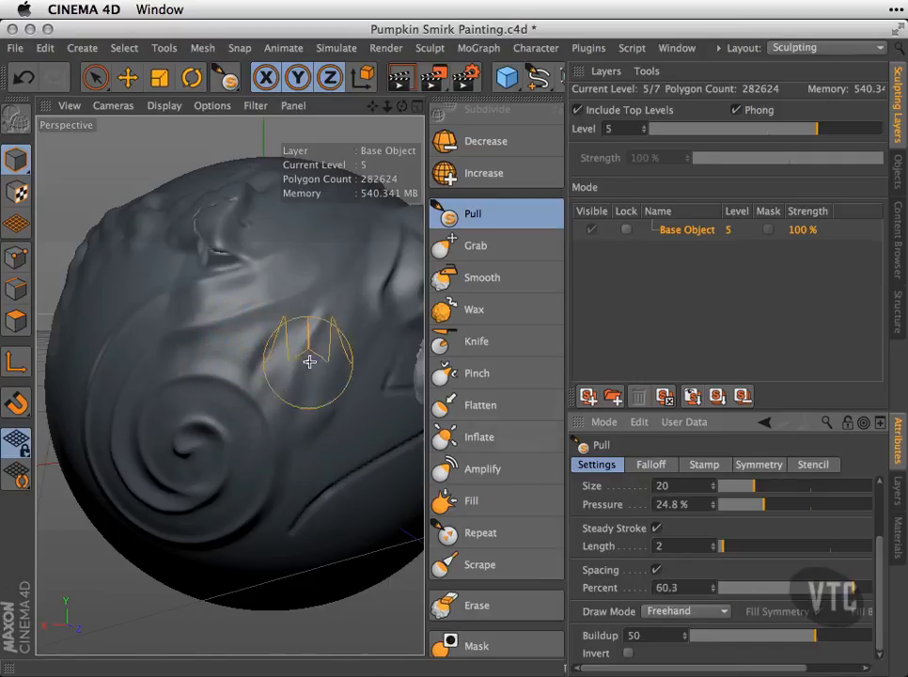
drag(313, 315, 277, 342)
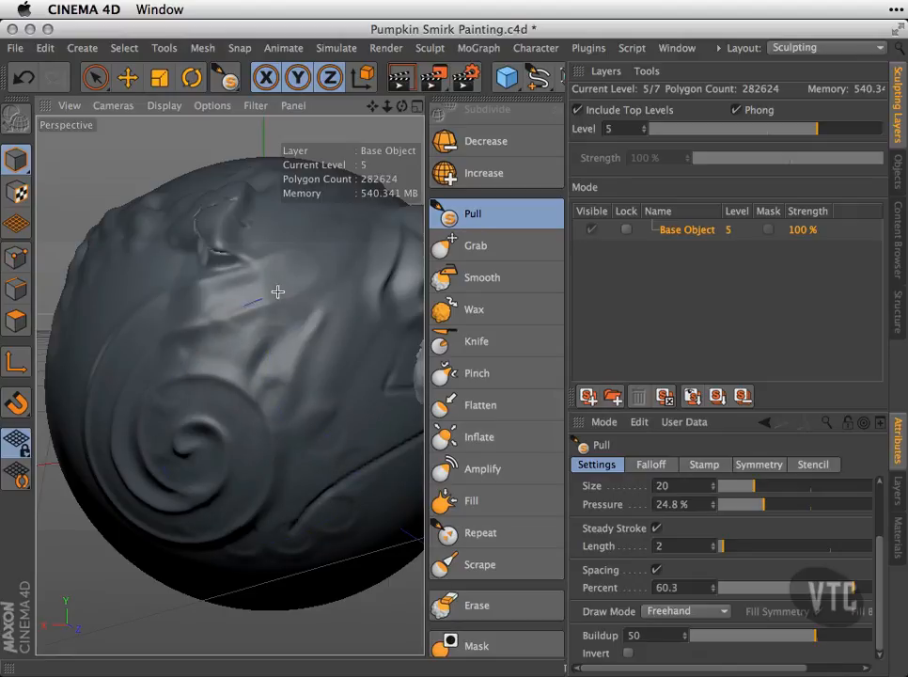
Step: Turn off Steady Stroke and pull more freehand strokes of spaced dabs next to the spiral
click(657, 529)
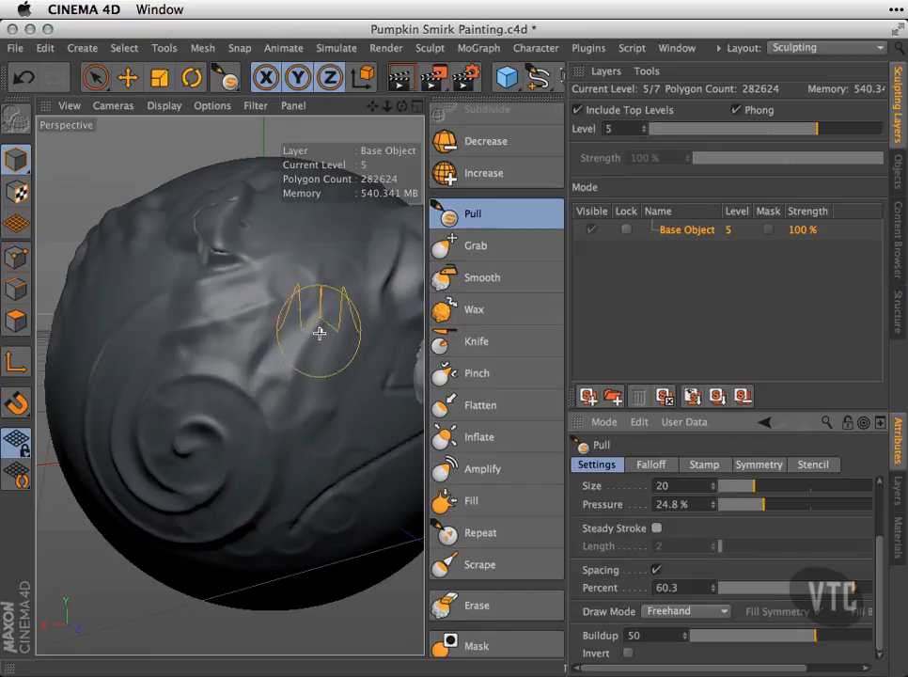
scroll(324, 354, up, 5)
scroll(324, 424, down, 5)
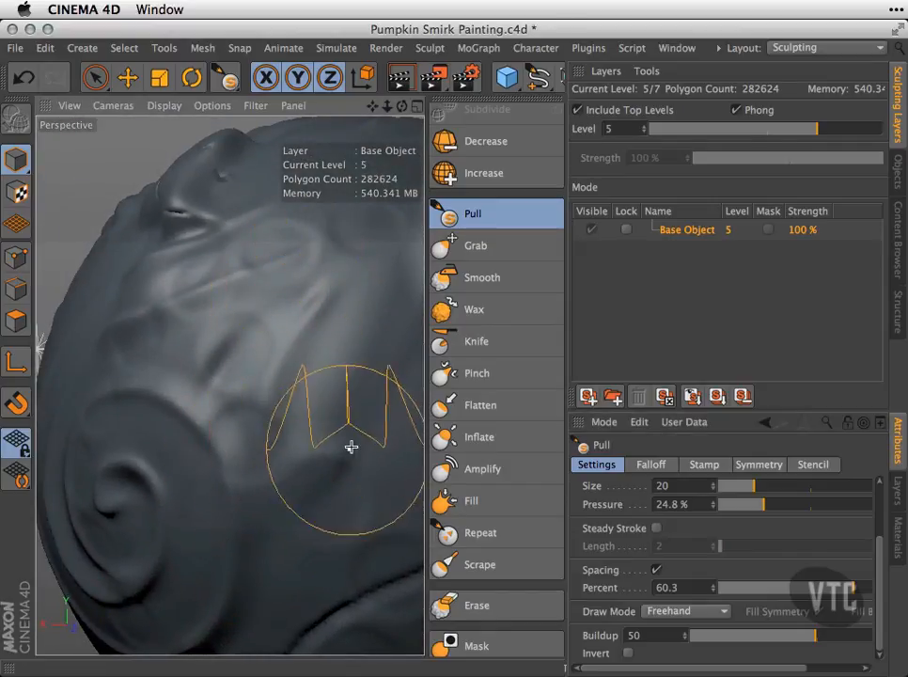
scroll(259, 414, down, 5)
alt+drag(280, 419, 307, 348)
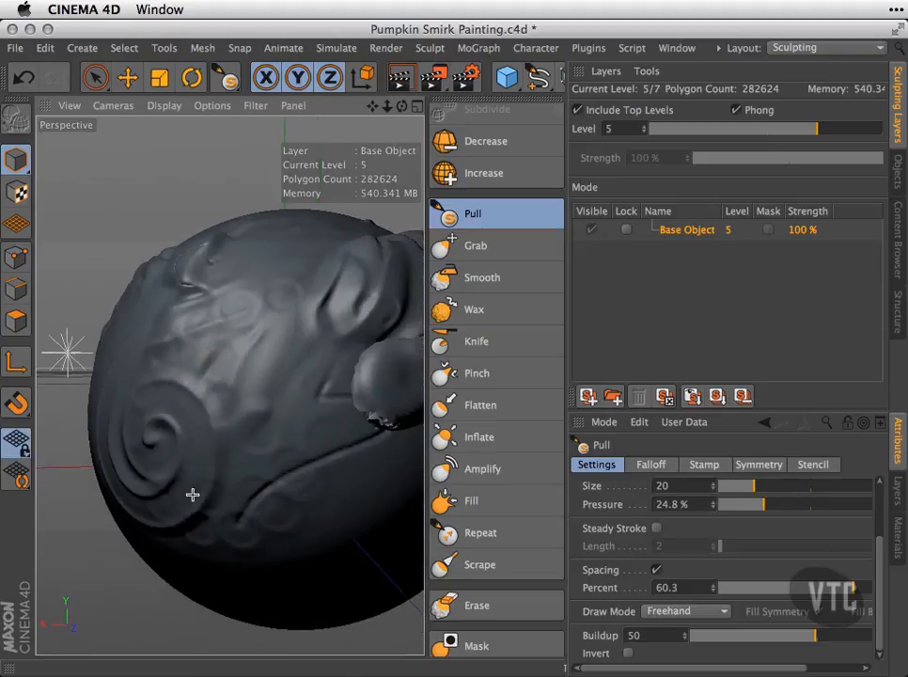
Step: Reduce the brush spacing to 0.1% and pull a thick winding tube down the sphere beside the spiral
drag(855, 591, 792, 604)
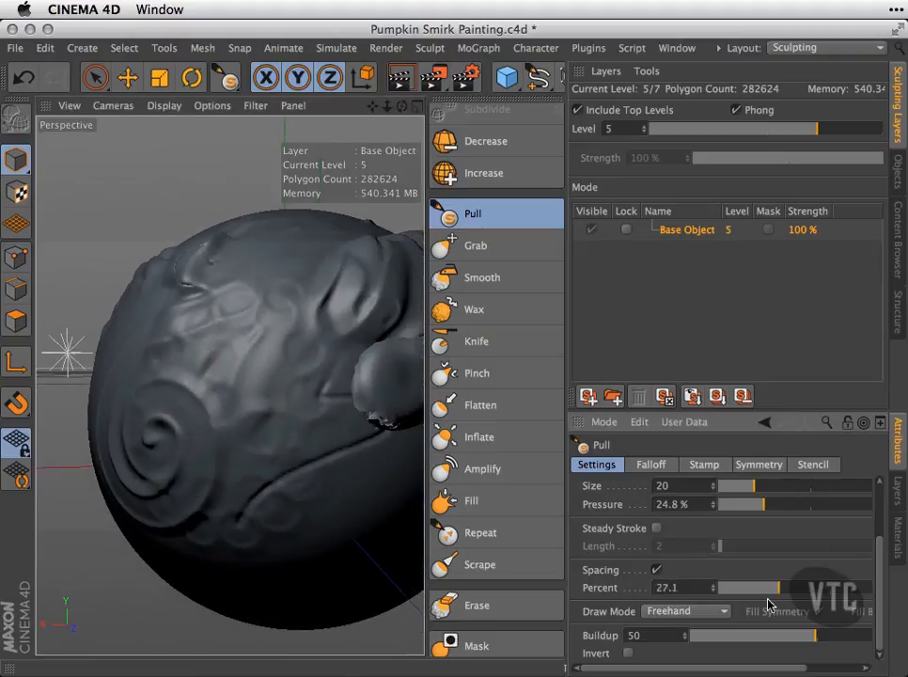
drag(723, 604, 718, 606)
mouse_move(321, 260)
mouse_down()
mouse_move(220, 394)
mouse_move(280, 524)
mouse_move(249, 616)
mouse_up()
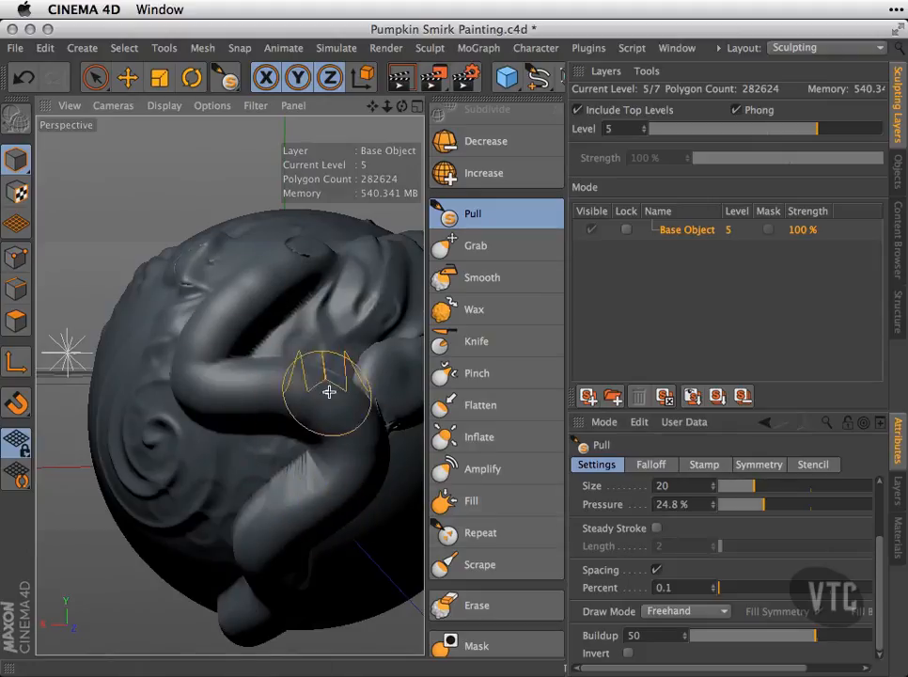
alt+drag(330, 385, 327, 404)
alt+drag(234, 397, 300, 385)
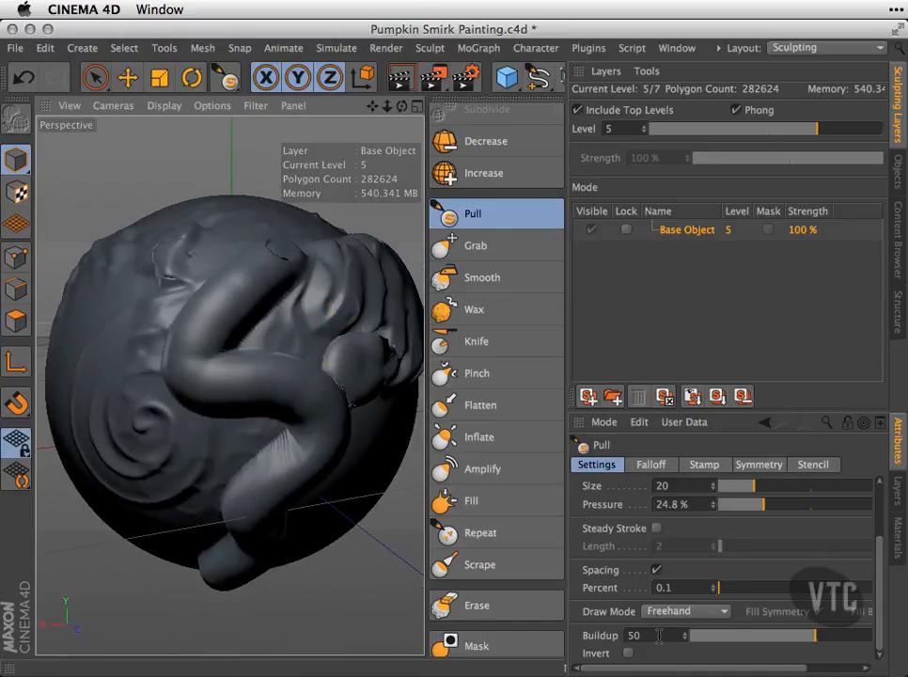
alt+drag(323, 406, 466, 466)
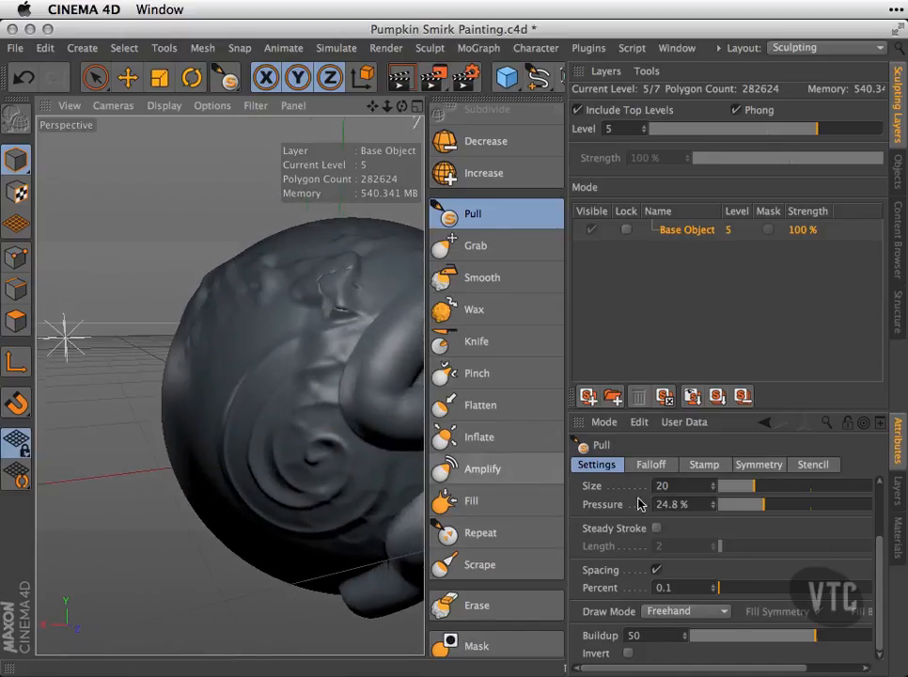
Step: Lower the Pull brush's pressure to 11.9% and pull several overlapping downward strokes on the sphere beside the spiral
drag(764, 508, 749, 508)
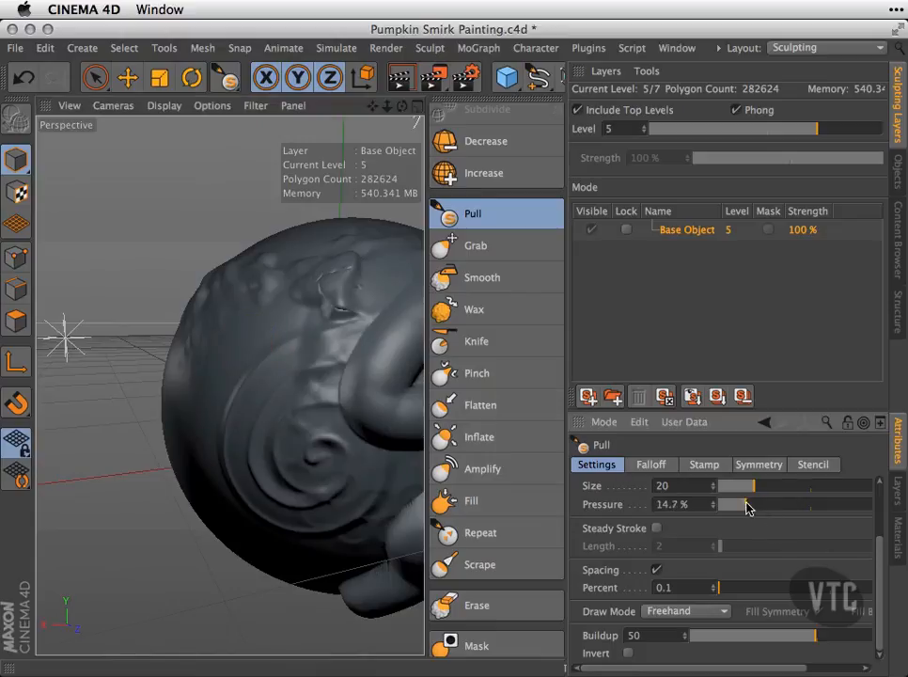
mouse_move(247, 324)
mouse_down()
mouse_move(205, 373)
mouse_move(202, 491)
mouse_up()
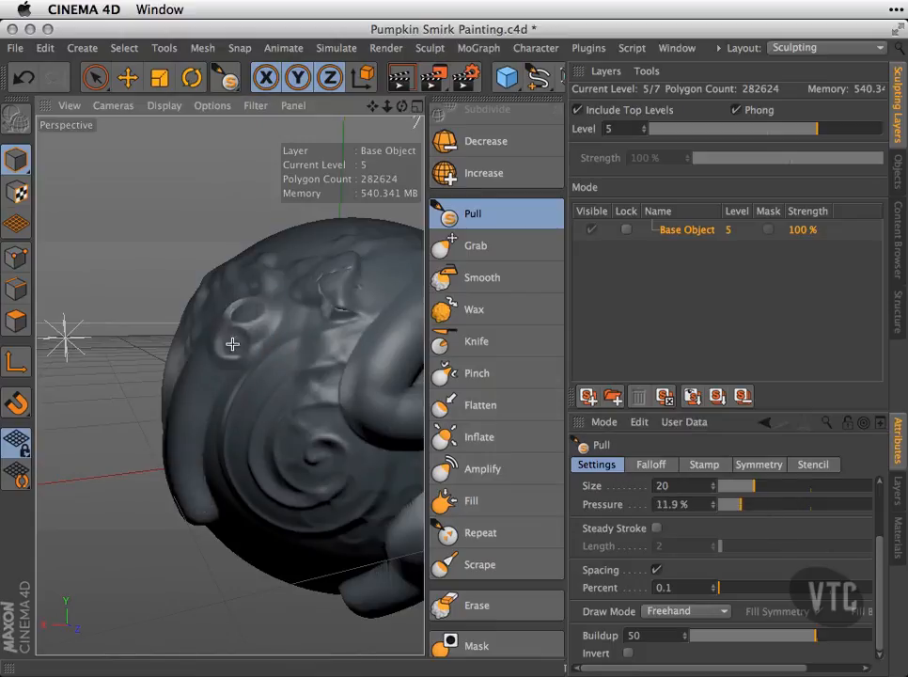
drag(235, 345, 202, 500)
drag(237, 330, 177, 489)
mouse_move(219, 356)
mouse_down()
mouse_move(177, 461)
mouse_move(183, 496)
mouse_up()
mouse_move(237, 332)
mouse_down()
mouse_move(215, 412)
mouse_move(240, 496)
mouse_up()
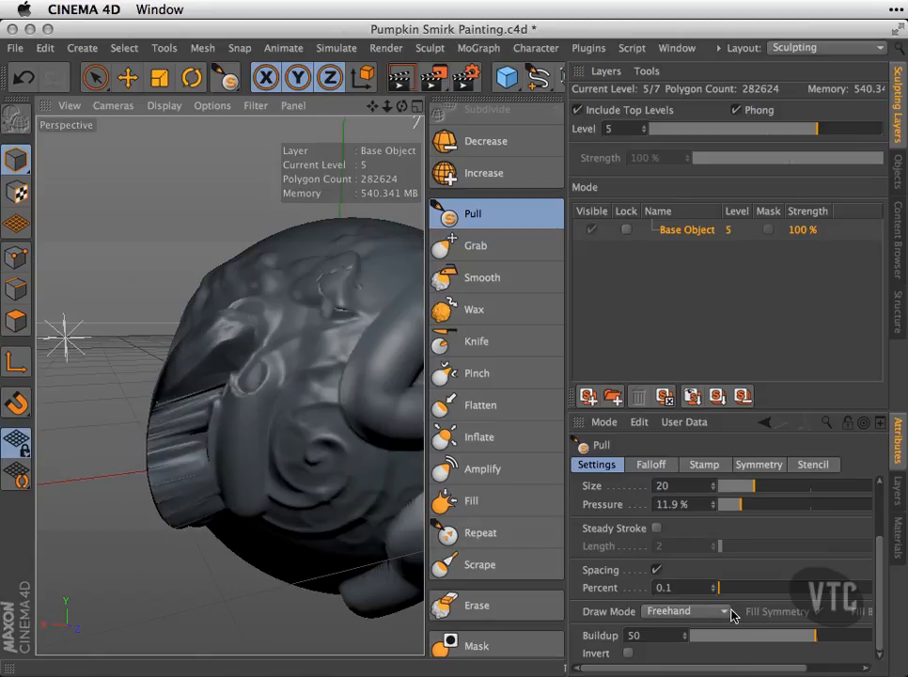
Step: Set the brush Buildup to 4 and pull a broad freehand stroke over the winding tube
drag(814, 639, 760, 646)
mouse_move(332, 386)
alt+mouse_down()
mouse_move(172, 414)
mouse_move(239, 324)
alt+mouse_up()
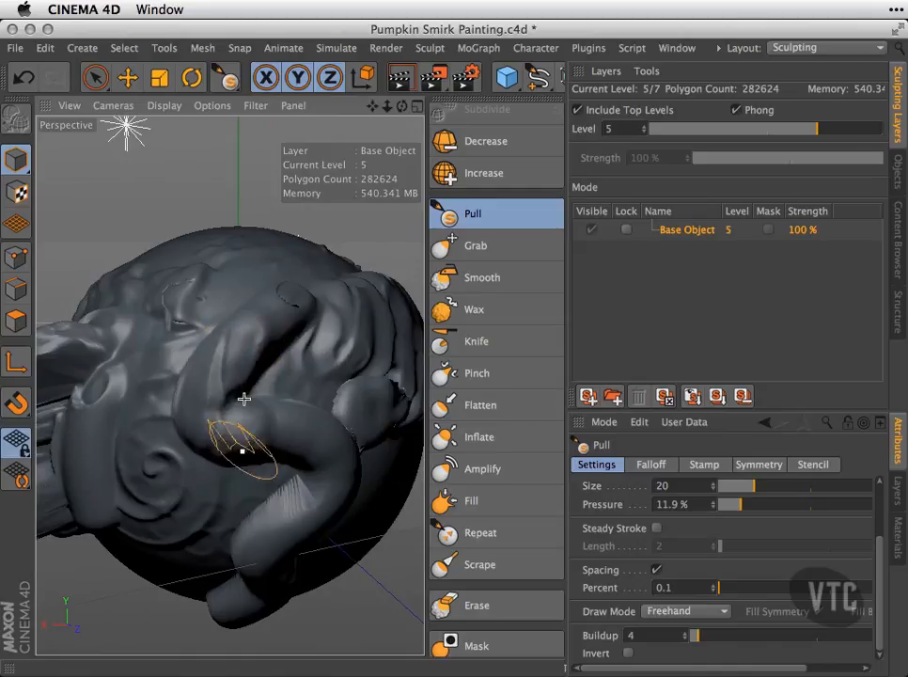
mouse_move(257, 322)
mouse_down()
mouse_move(261, 429)
mouse_move(304, 481)
mouse_move(295, 557)
mouse_up()
alt+drag(231, 385, 389, 427)
alt+drag(231, 431, 407, 505)
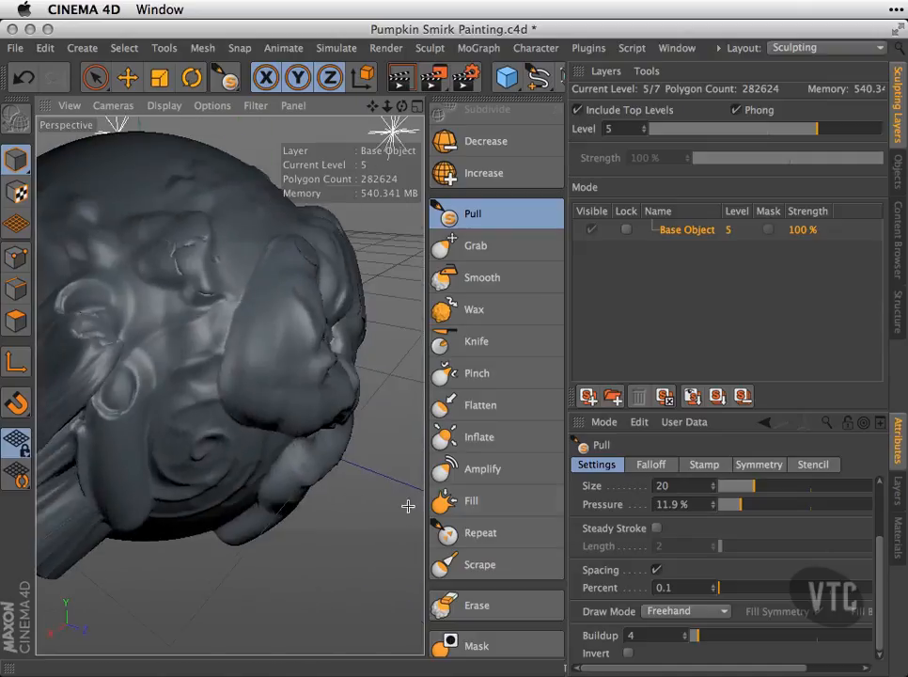
Step: Turn on Invert, carve strokes into the raised bulge and across the spiral, and switch Invert off again
click(627, 653)
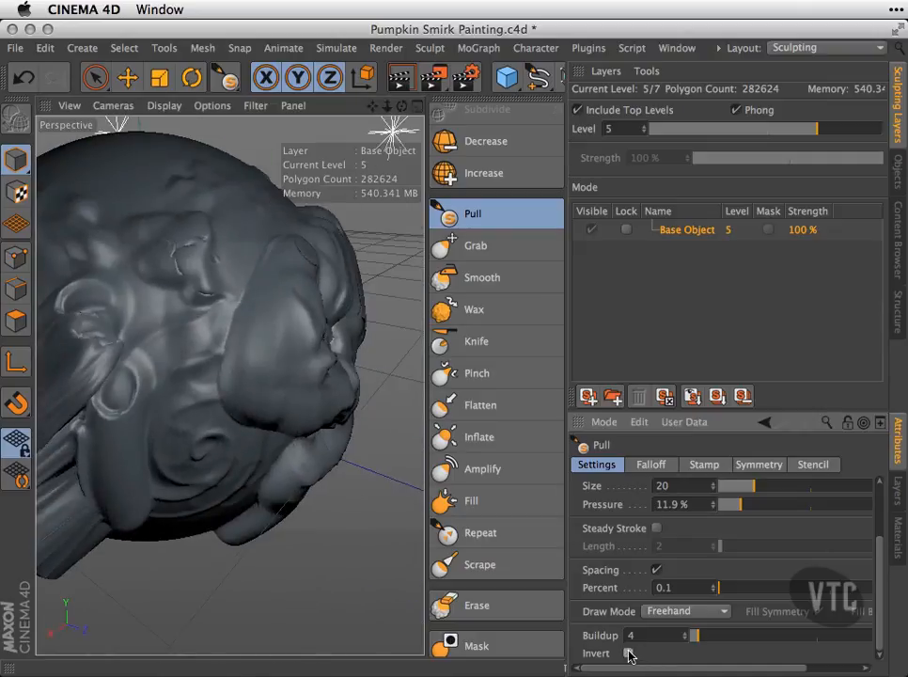
mouse_move(278, 342)
mouse_down()
mouse_move(219, 410)
mouse_move(233, 426)
mouse_move(231, 468)
mouse_move(244, 432)
mouse_up()
drag(262, 301, 168, 462)
mouse_move(193, 268)
mouse_down()
mouse_move(117, 406)
mouse_move(193, 335)
mouse_up()
mouse_move(246, 301)
mouse_down()
mouse_move(171, 441)
mouse_move(178, 425)
mouse_up()
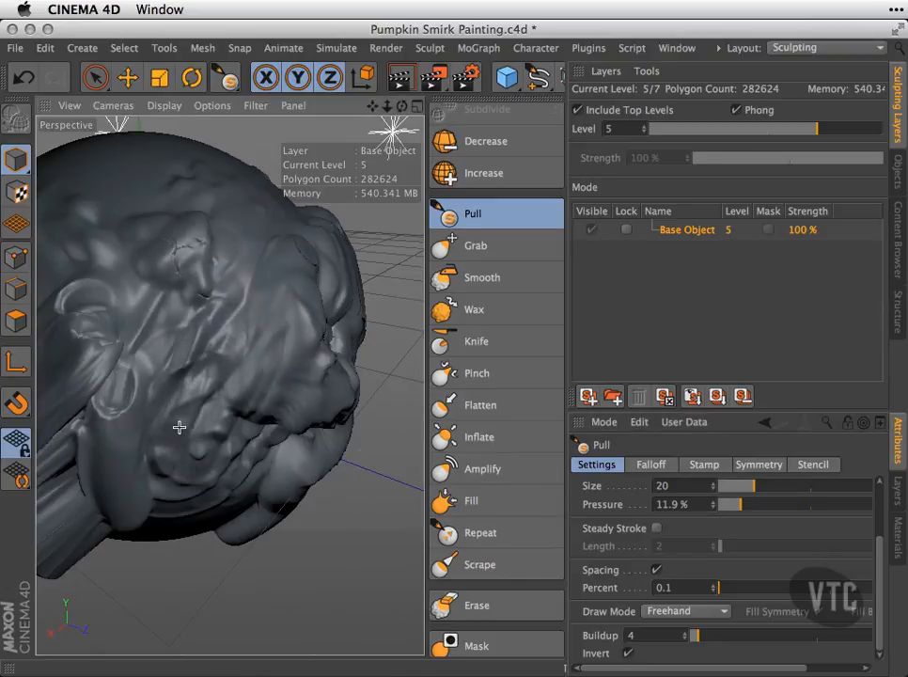
click(628, 652)
Step: Increase the sculpted sphere's subdivision level to 6 and step it up once more
mouse_move(288, 333)
alt+mouse_down()
mouse_move(237, 378)
mouse_move(336, 382)
mouse_move(324, 314)
mouse_move(232, 385)
mouse_move(317, 373)
mouse_move(326, 417)
mouse_move(324, 394)
alt+mouse_up()
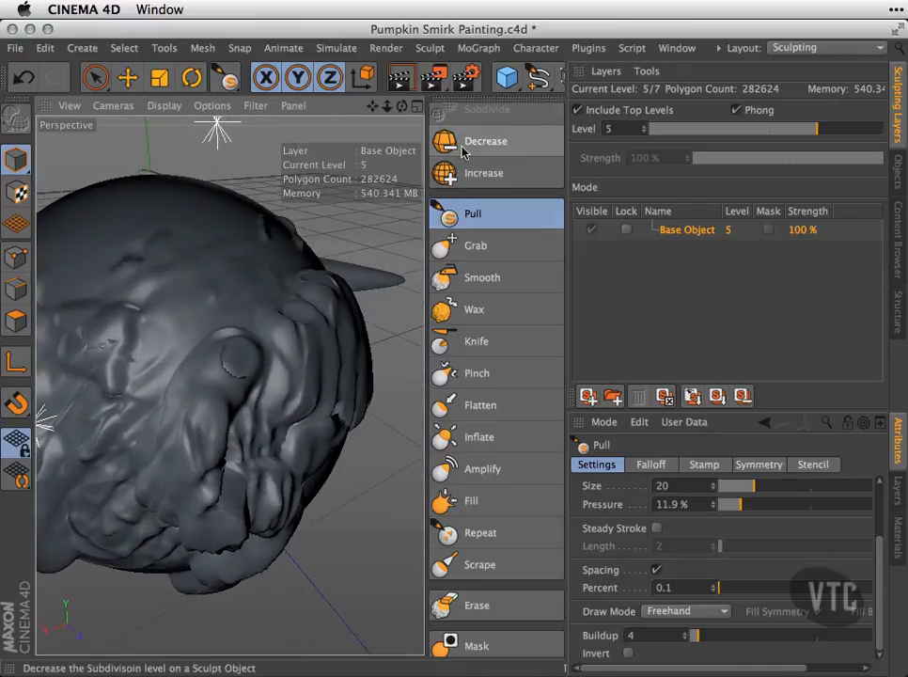
click(507, 173)
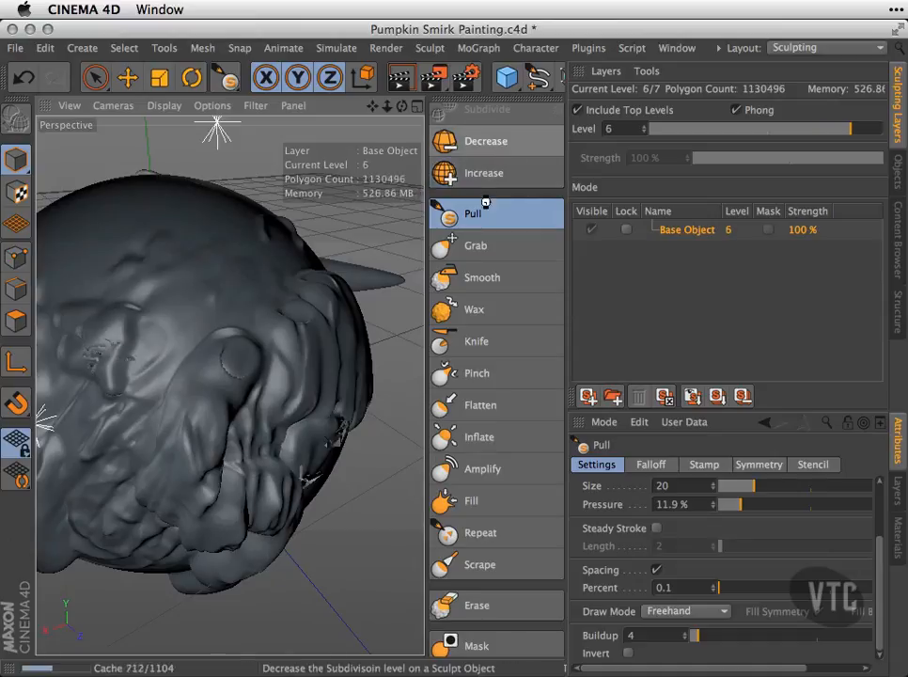
click(488, 165)
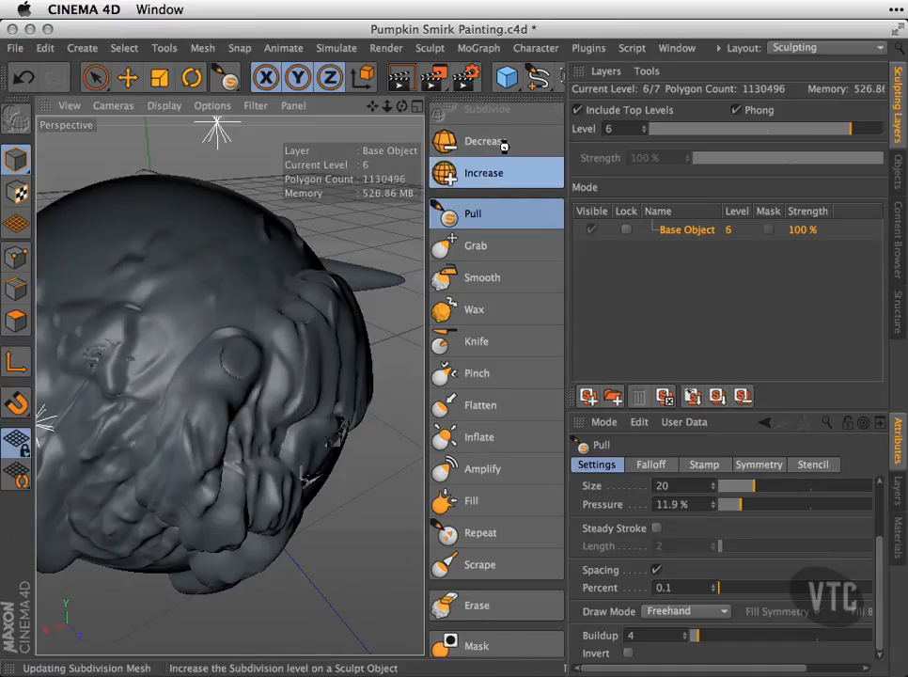